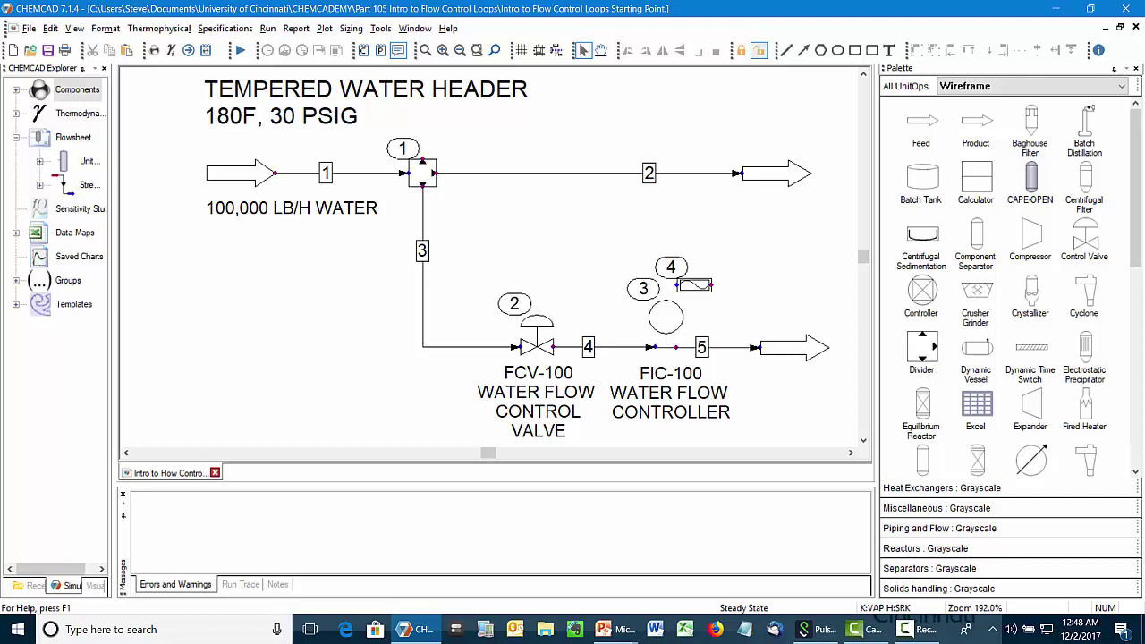
Open the stream divider's data and accept the 50,000 lb/h split on stream 3.
mouse_move(308, 178)
right_click(420, 175)
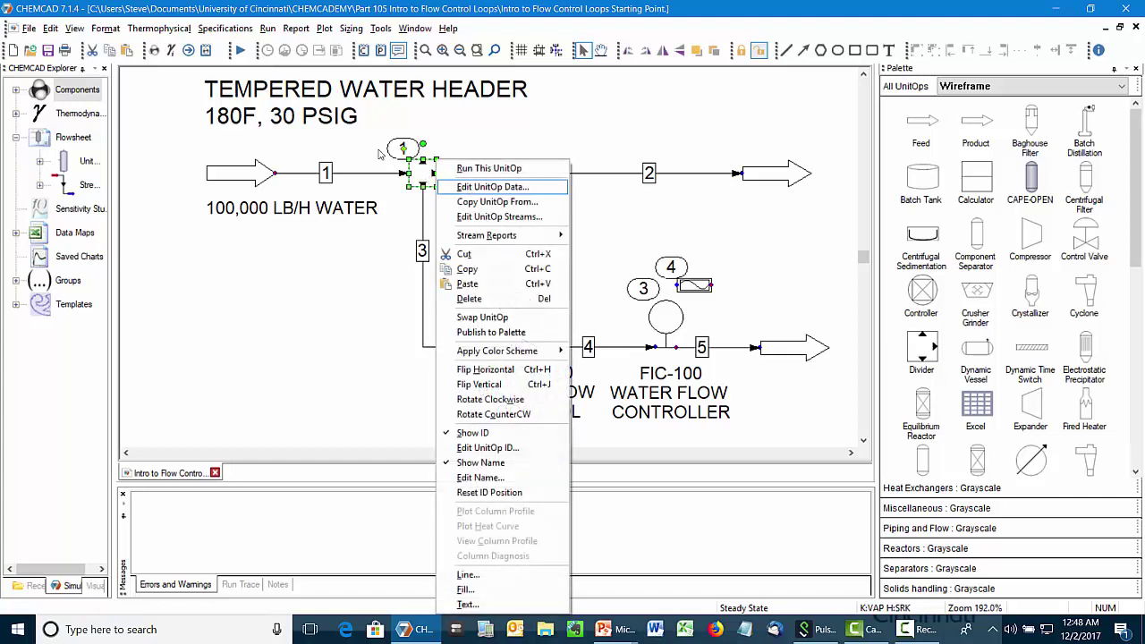
left_click(474, 188)
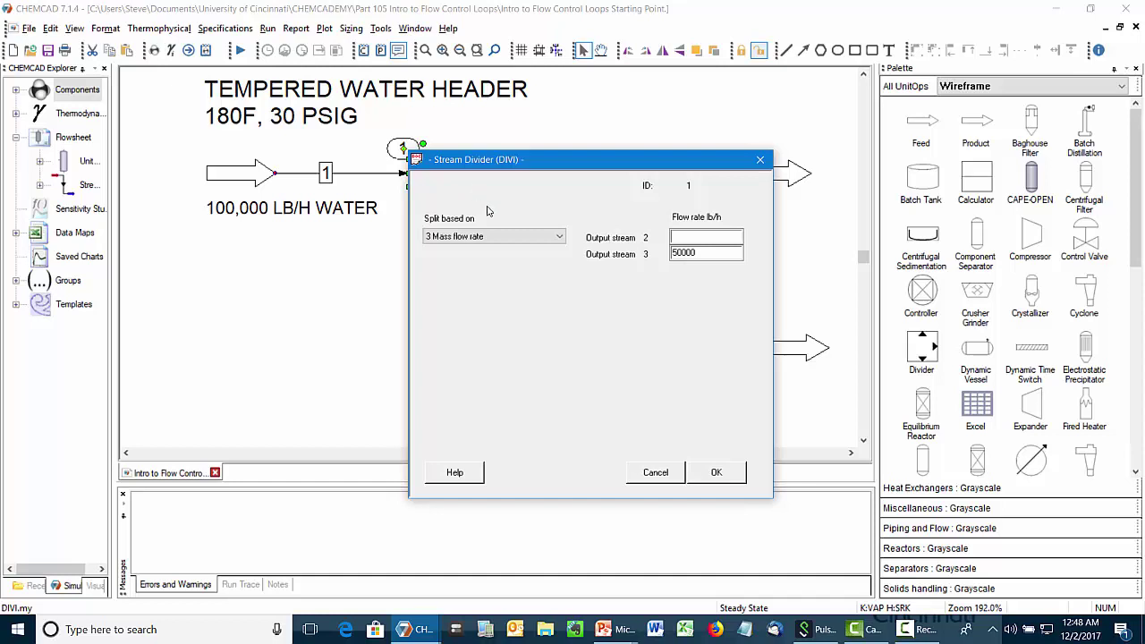
left_click(697, 477)
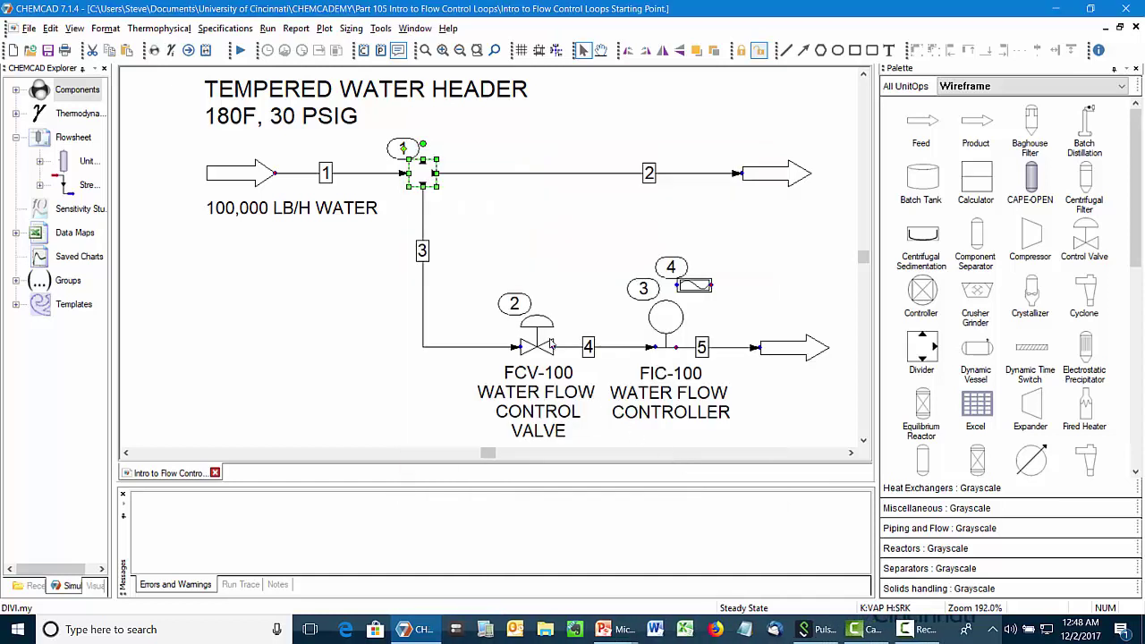
Run the stream divider unit operation on its own.
left_click(368, 333)
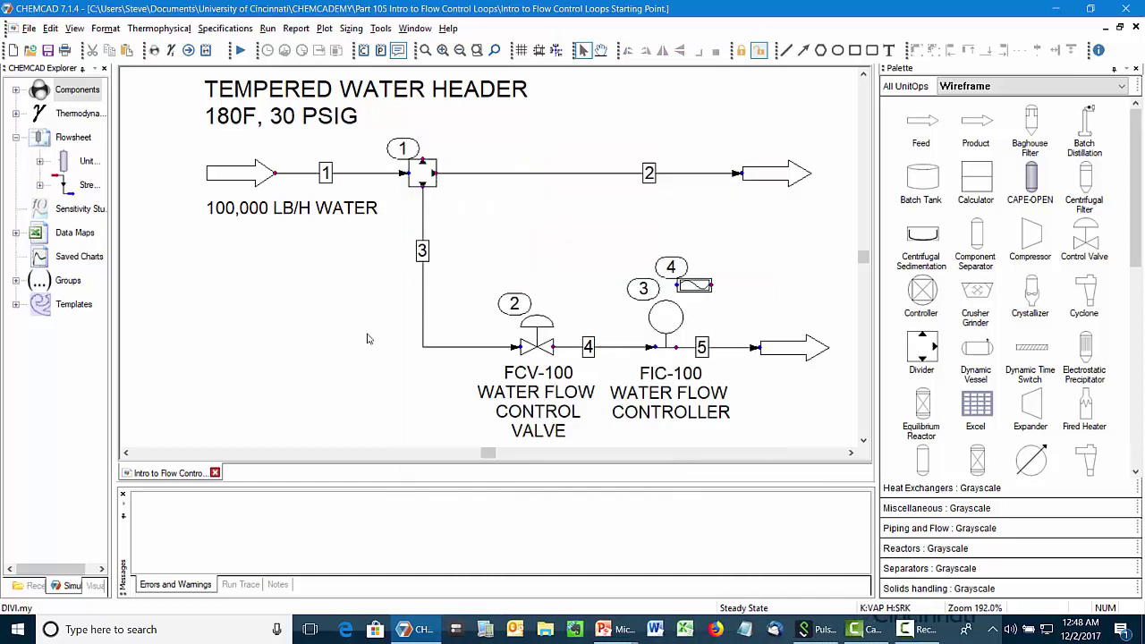
right_click(431, 165)
left_click(483, 170)
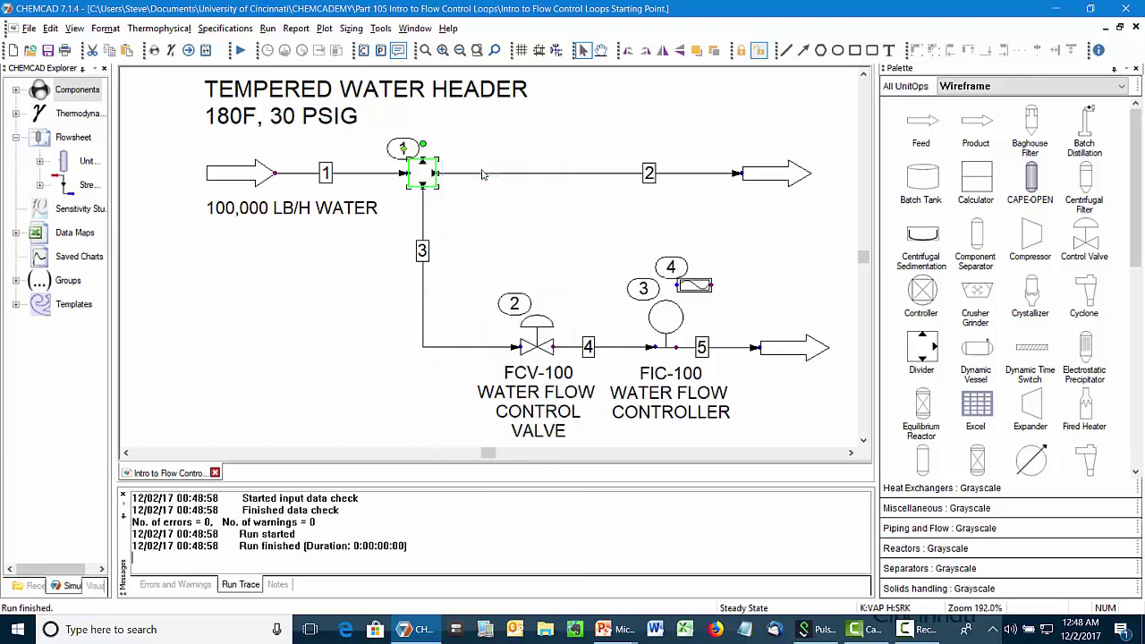
mouse_move(518, 180)
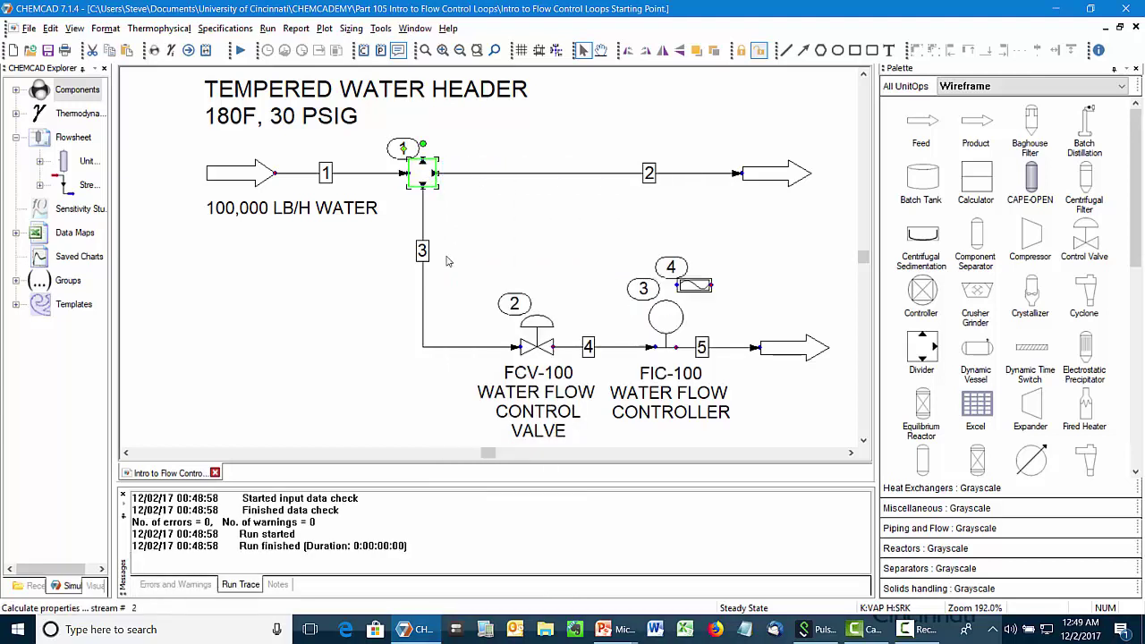
Size a control valve on stream 3 at 20 psig downstream, giving Cv 54.
mouse_move(426, 294)
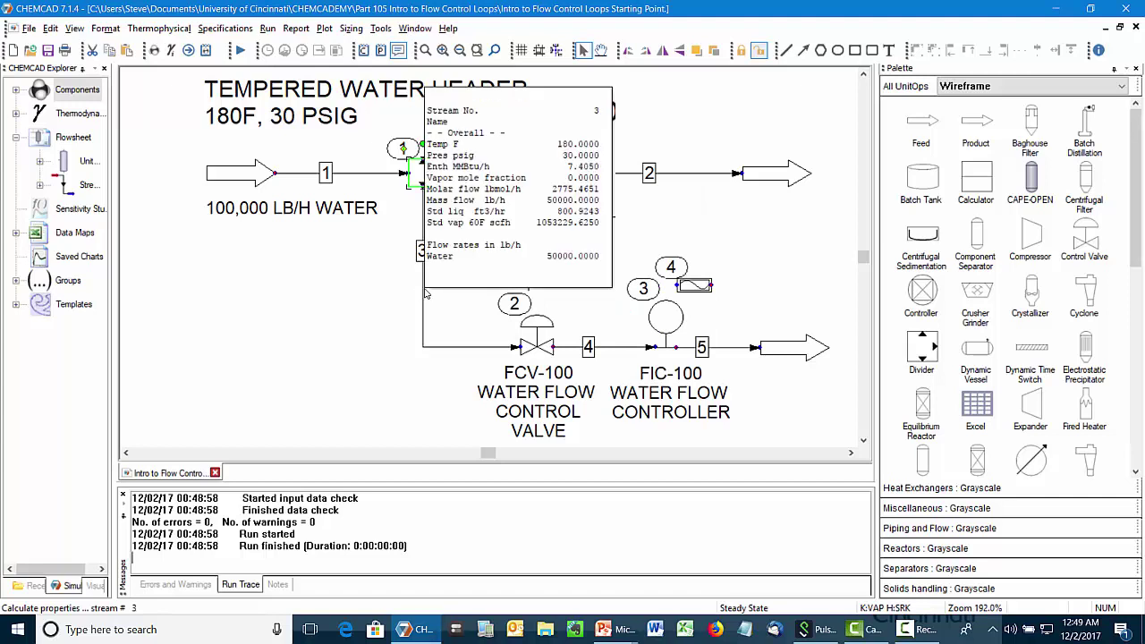
left_click(398, 300)
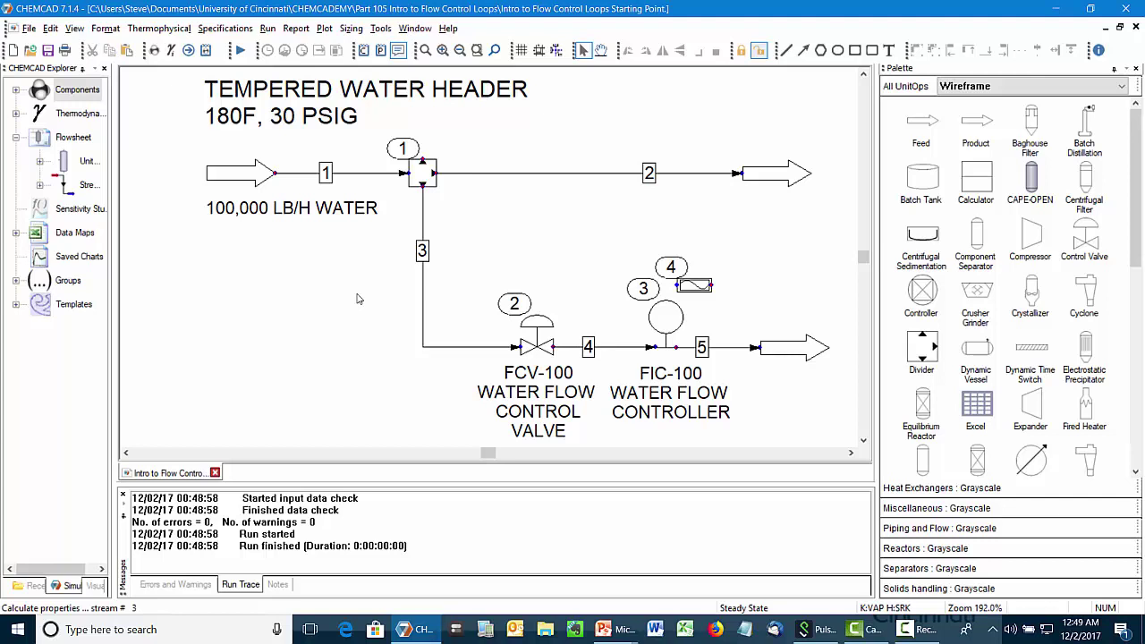
left_click(431, 348)
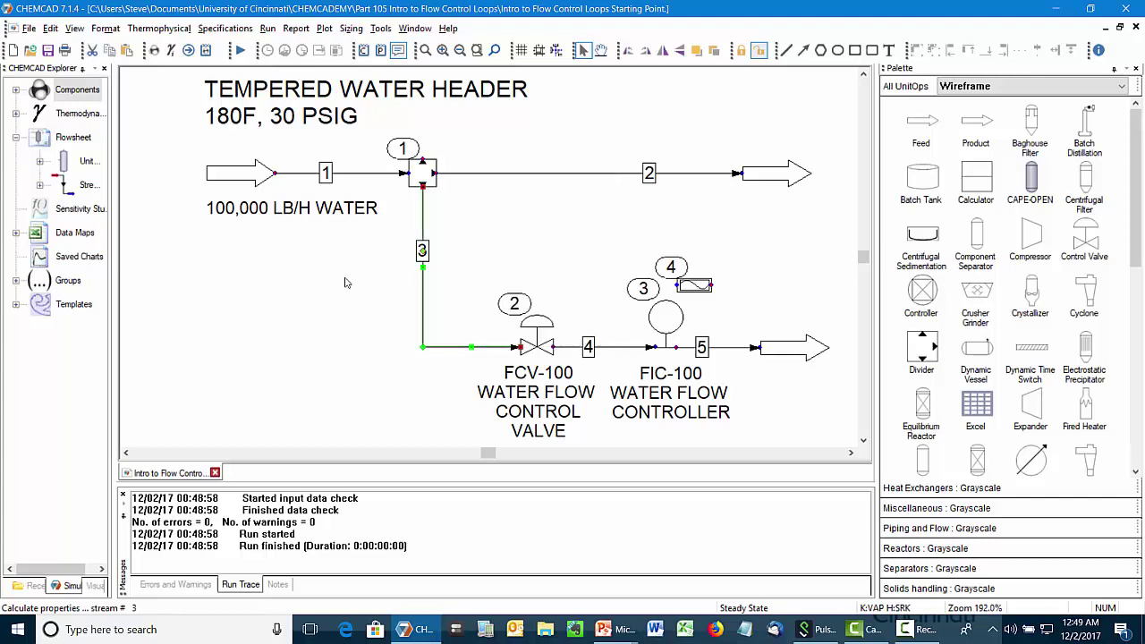
right_click(432, 350)
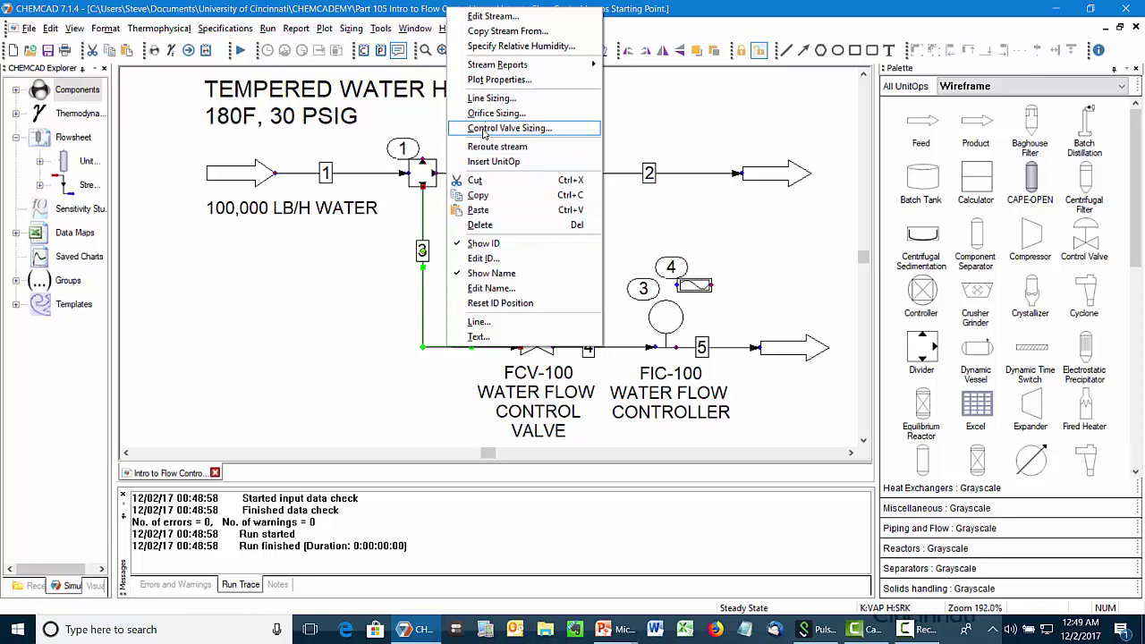
left_click(351, 28)
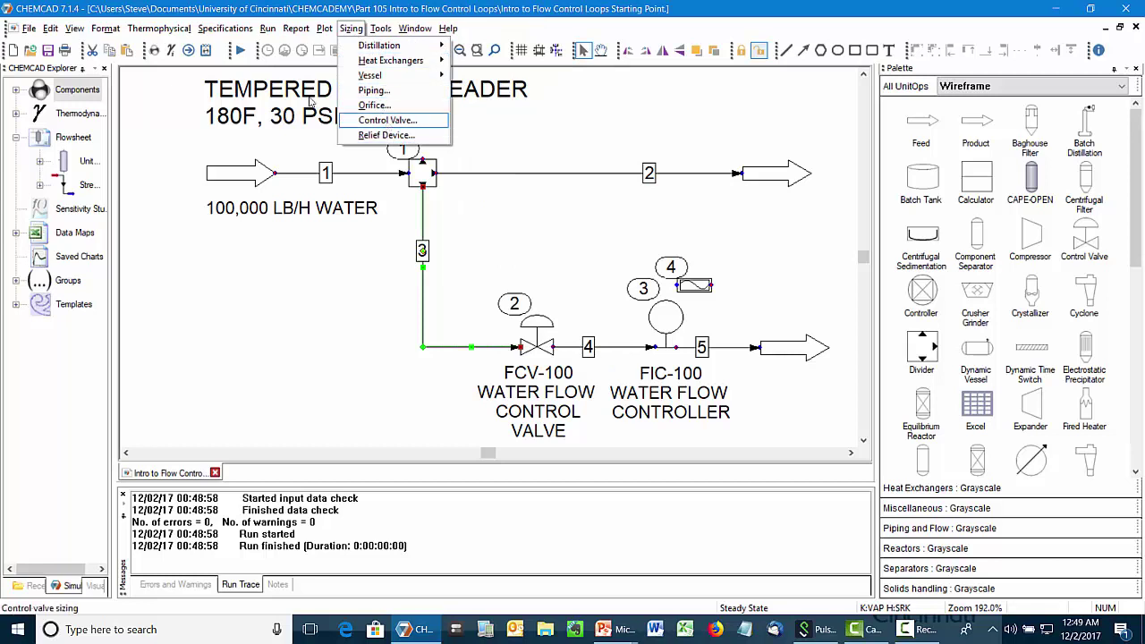
left_click(387, 121)
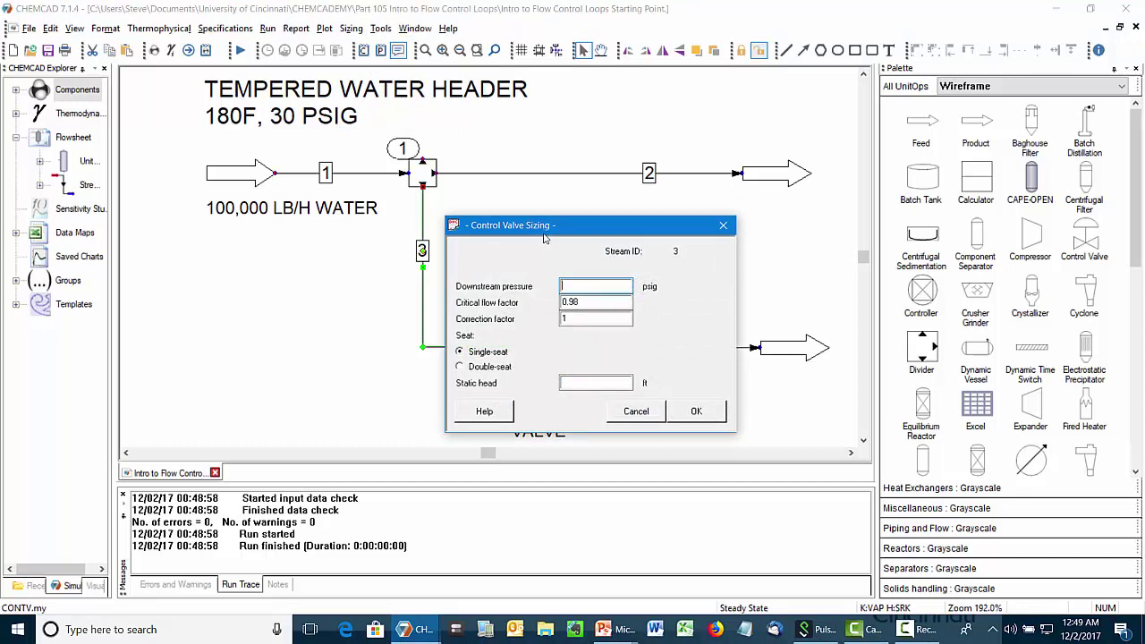
type("20")
left_click(697, 411)
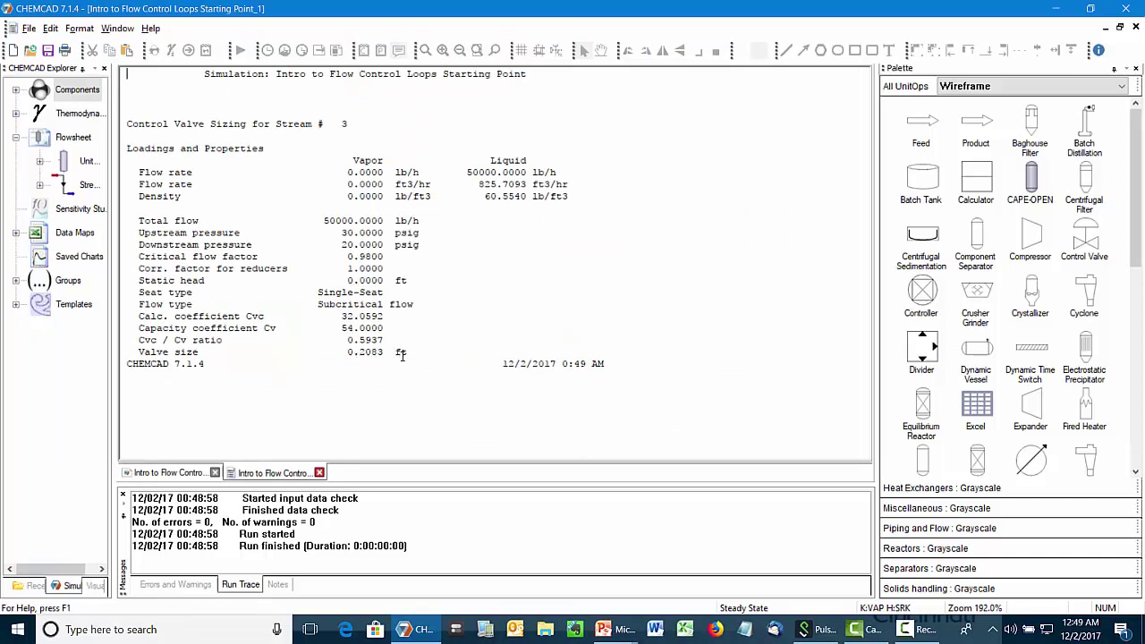
Check the valve size and Cv of 54 in the report, then close it.
triple_click(401, 353)
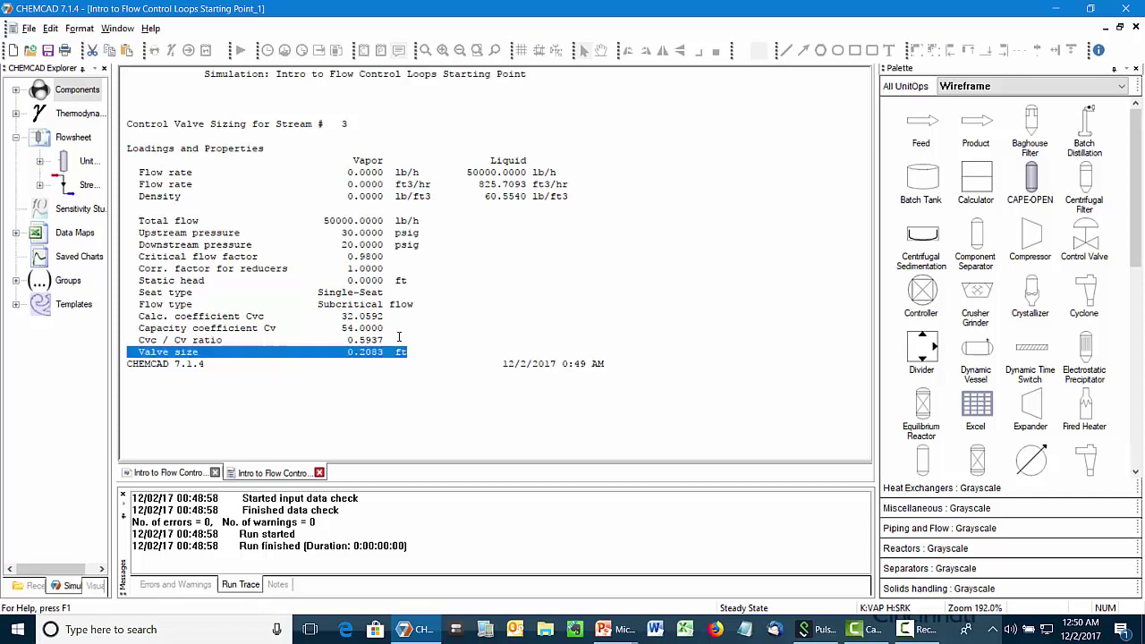
left_click(393, 327)
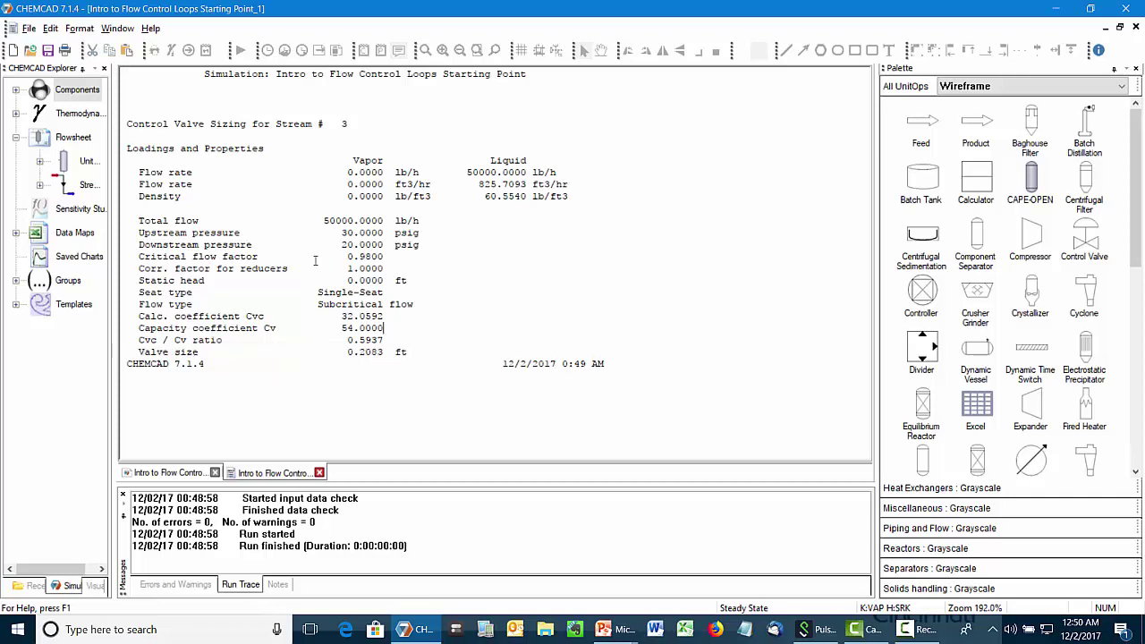
left_click(322, 473)
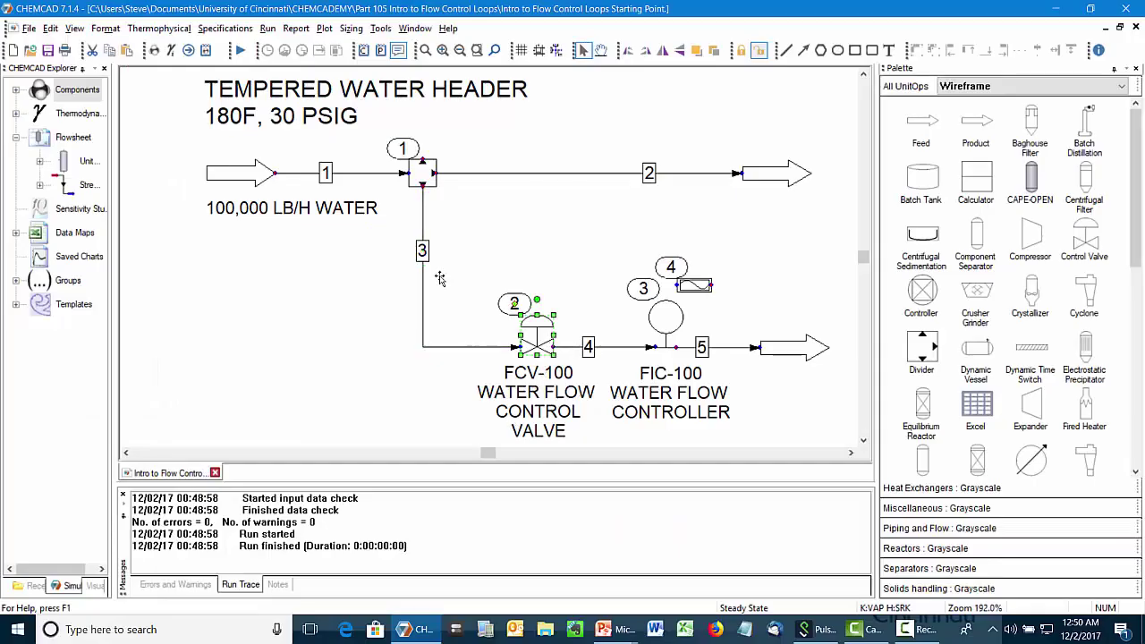
Give FCV-100 Cv 54, fixed valve position mode, linear trim and controller ID 3.
right_click(554, 344)
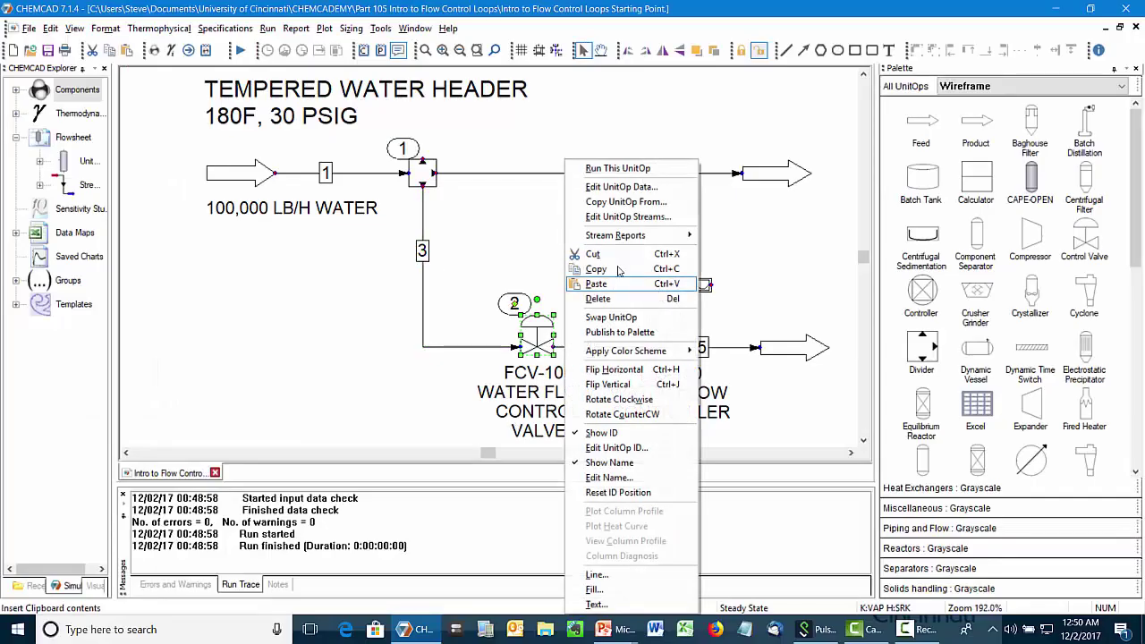
left_click(621, 186)
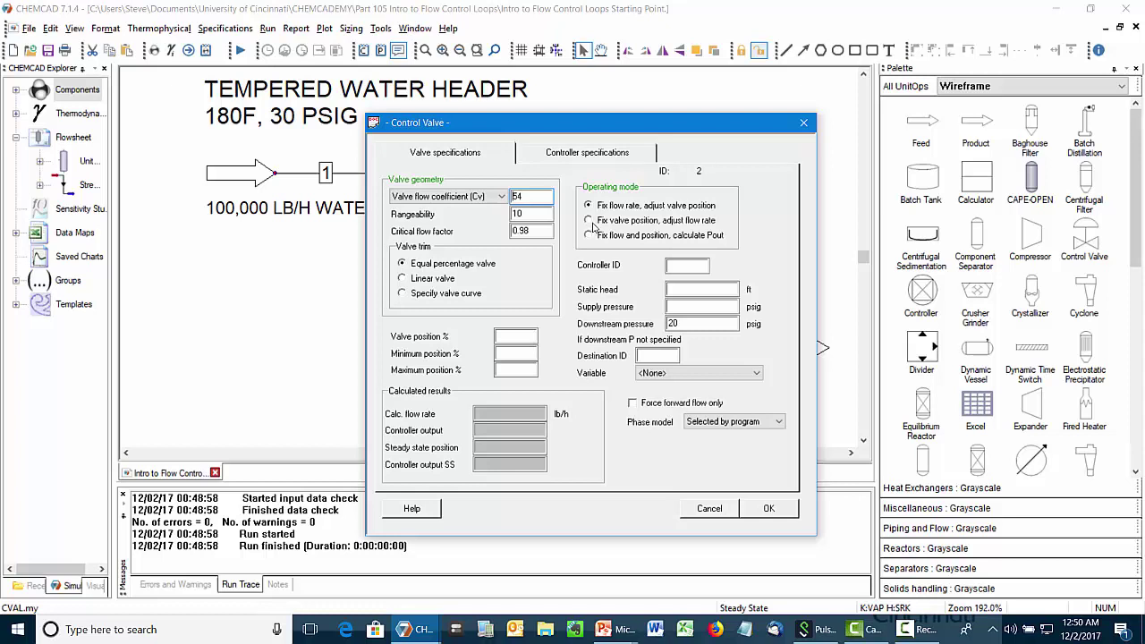
left_click(589, 220)
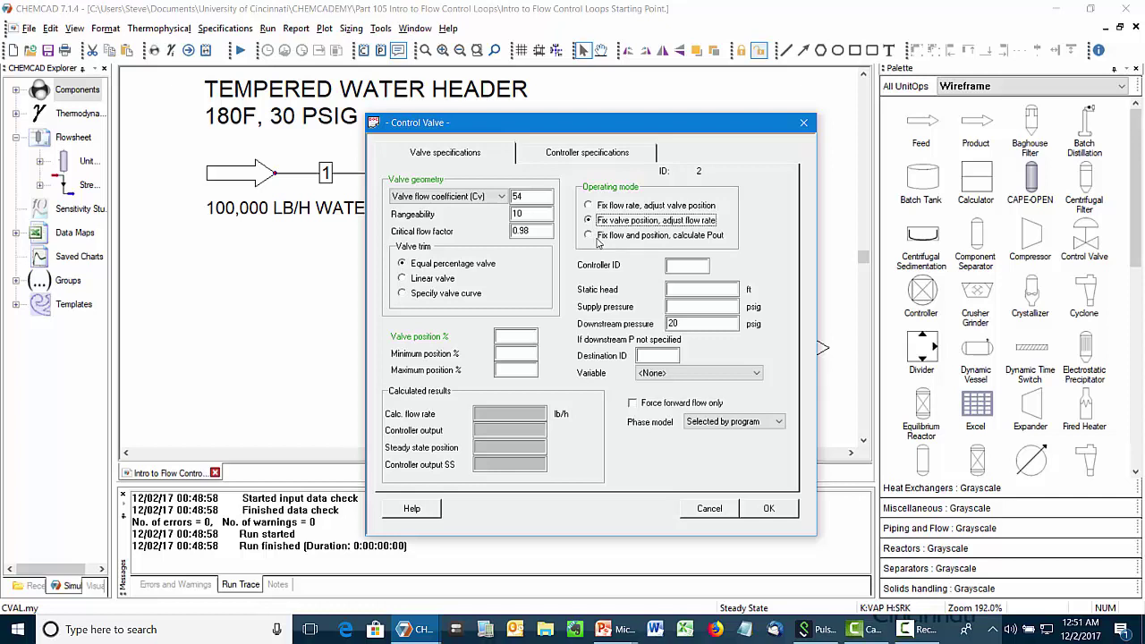
left_click(402, 280)
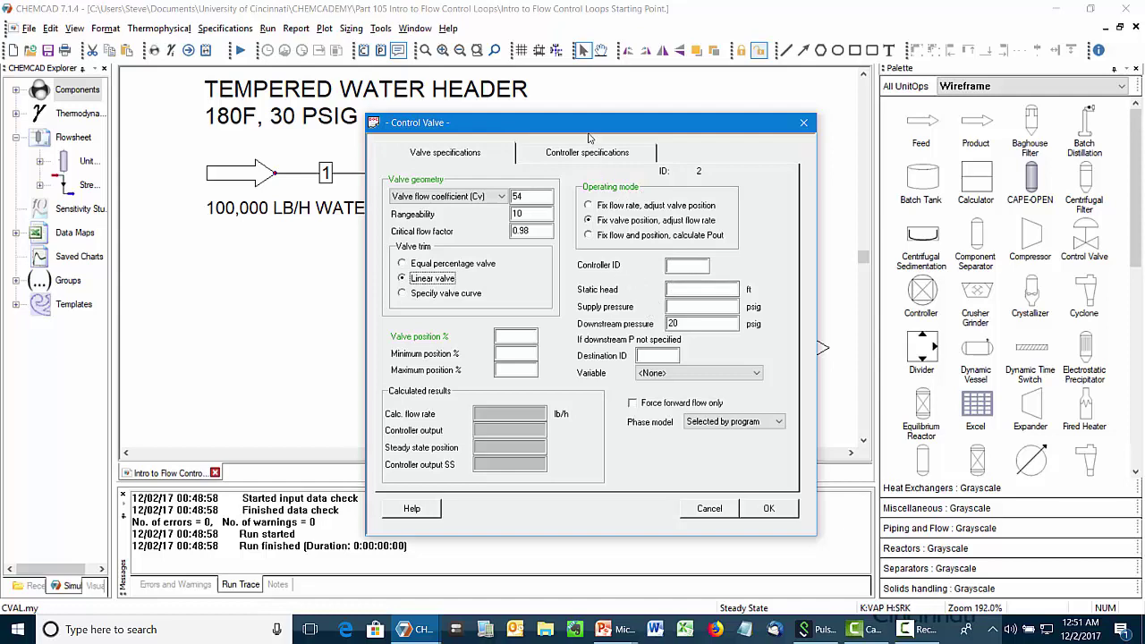
left_click_drag(588, 136, 257, 142)
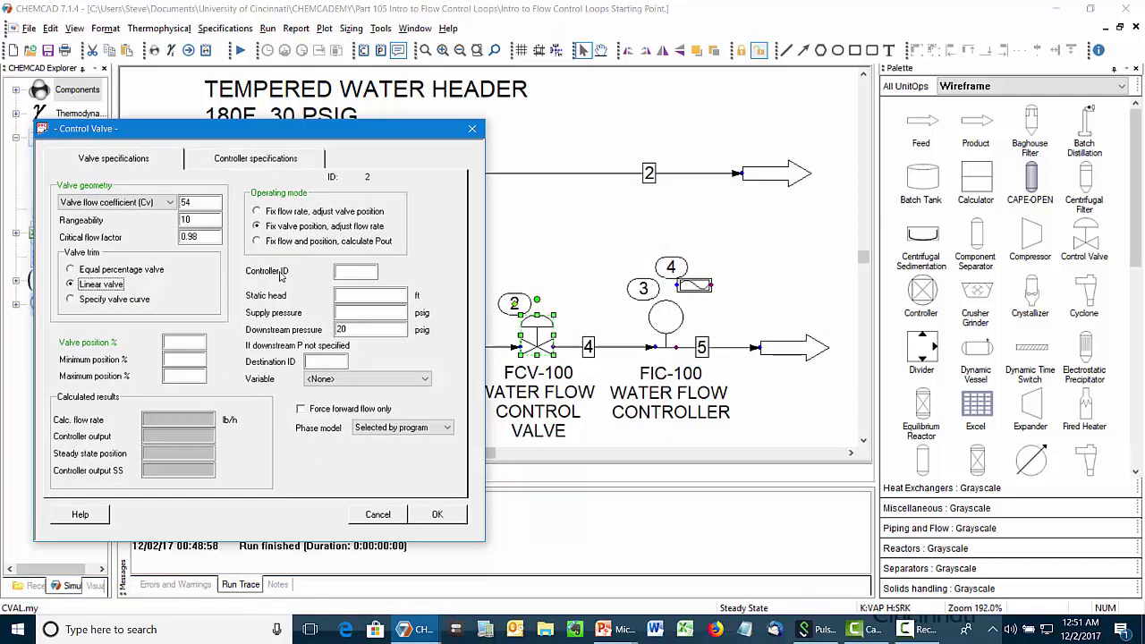
left_click(345, 269)
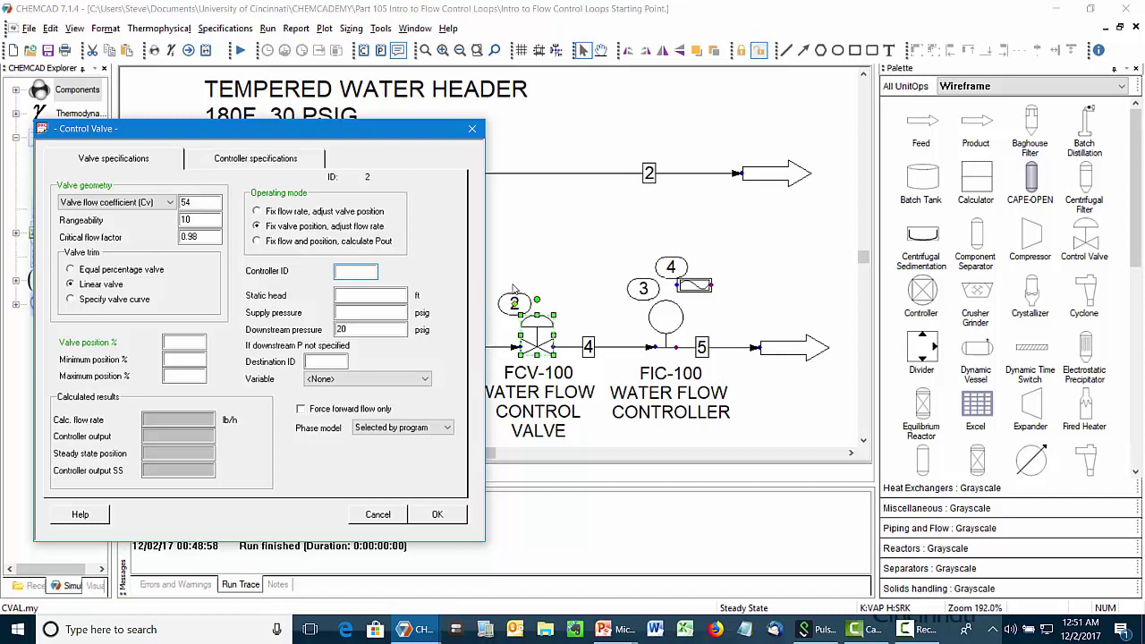
type("3")
Make FCV-100 transfer its flow to equipment 1 as Output stream #2 and save.
left_click(229, 160)
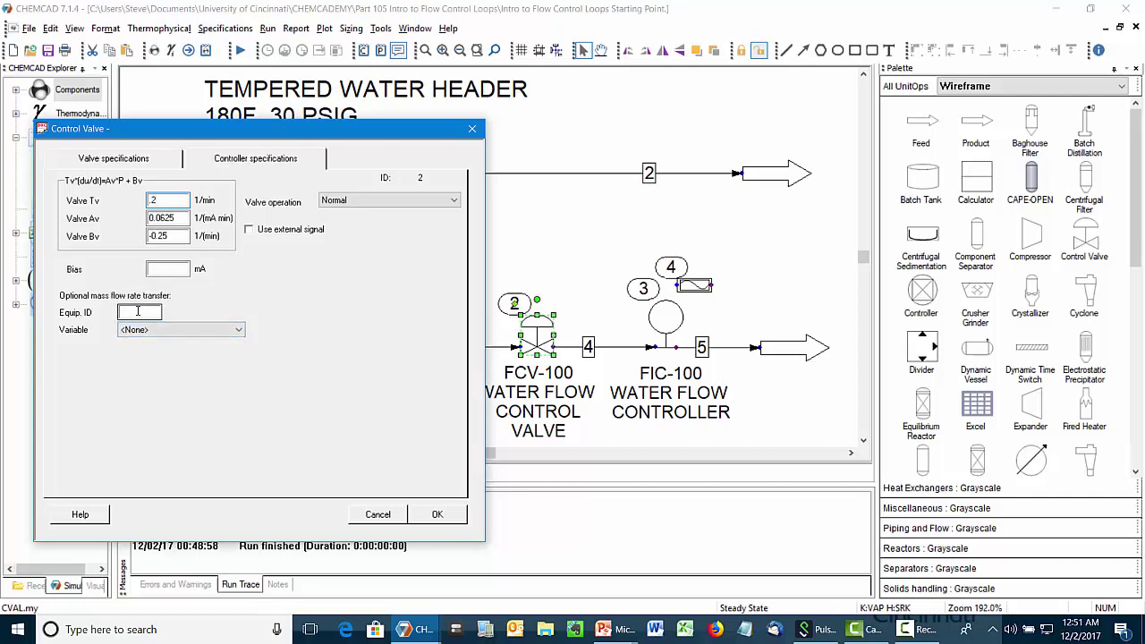
left_click_drag(201, 136, 404, 427)
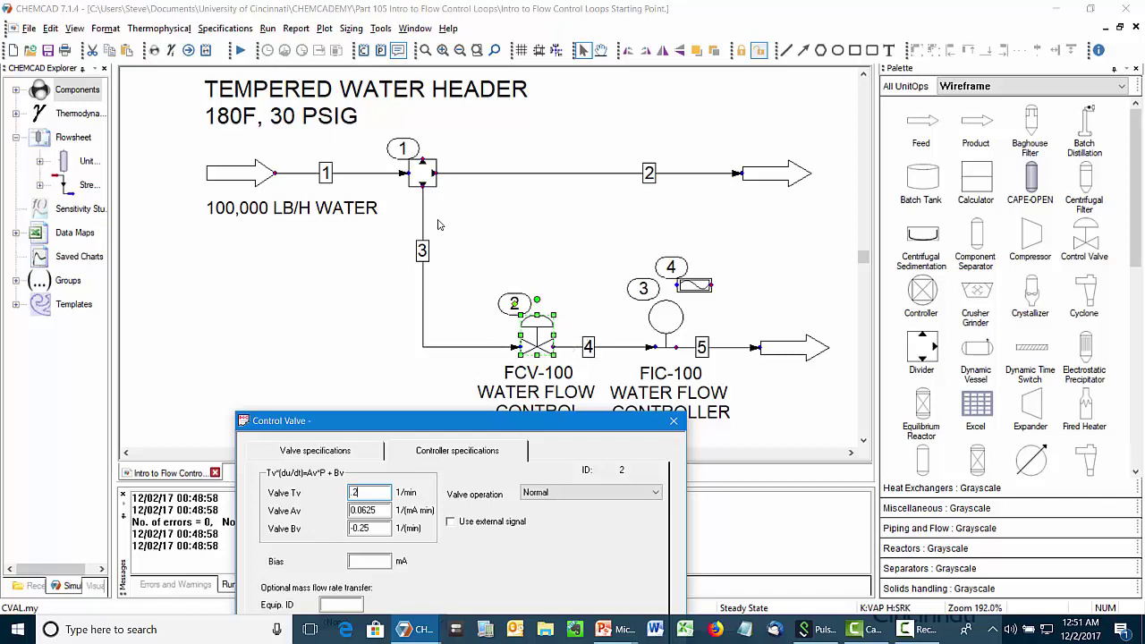
left_click_drag(411, 428, 373, 173)
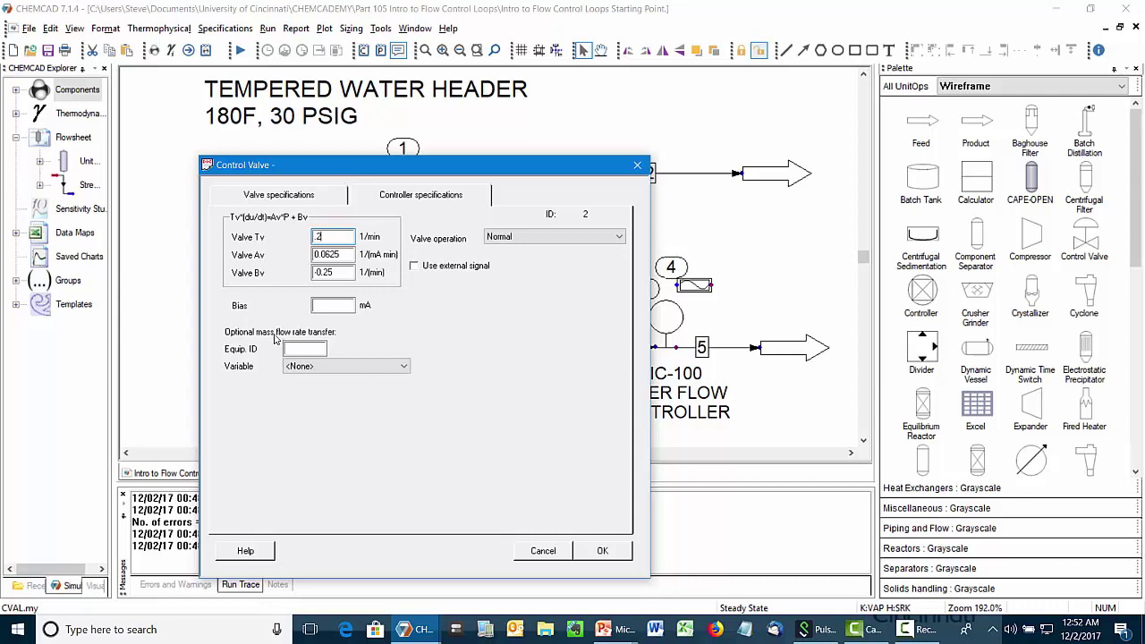
left_click_drag(354, 167, 761, 96)
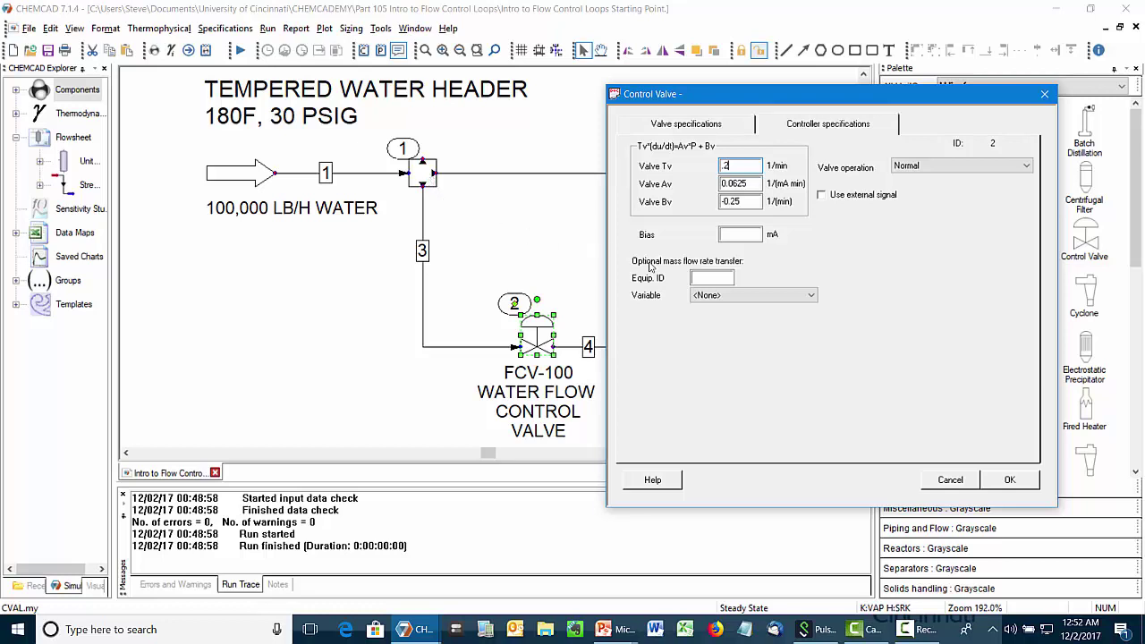
left_click(710, 279)
type("1")
left_click(721, 296)
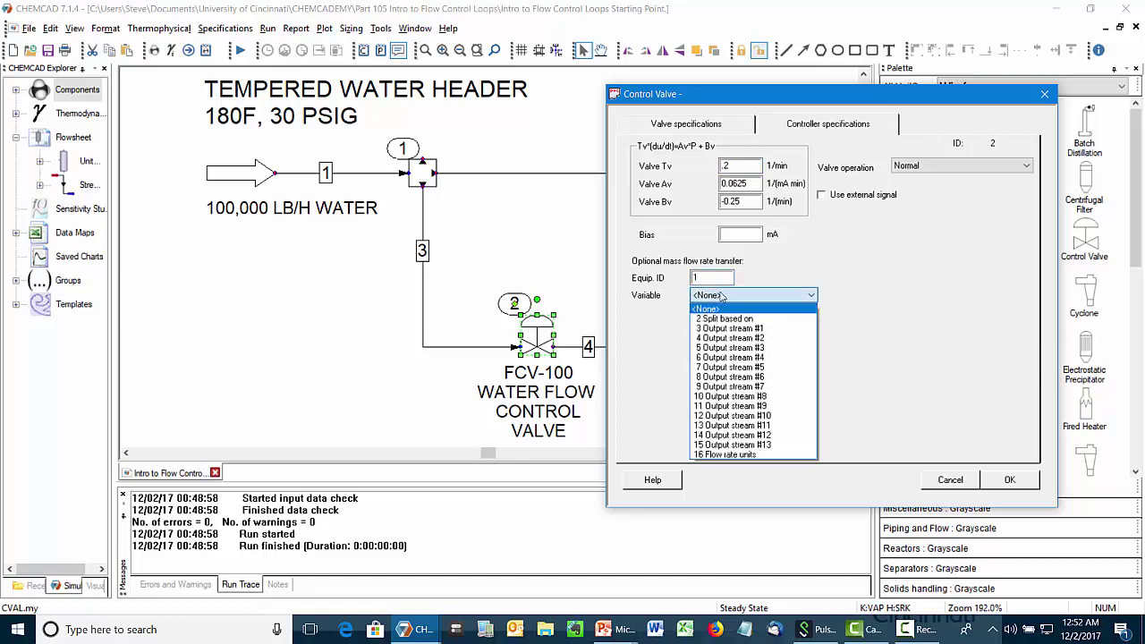
left_click(729, 338)
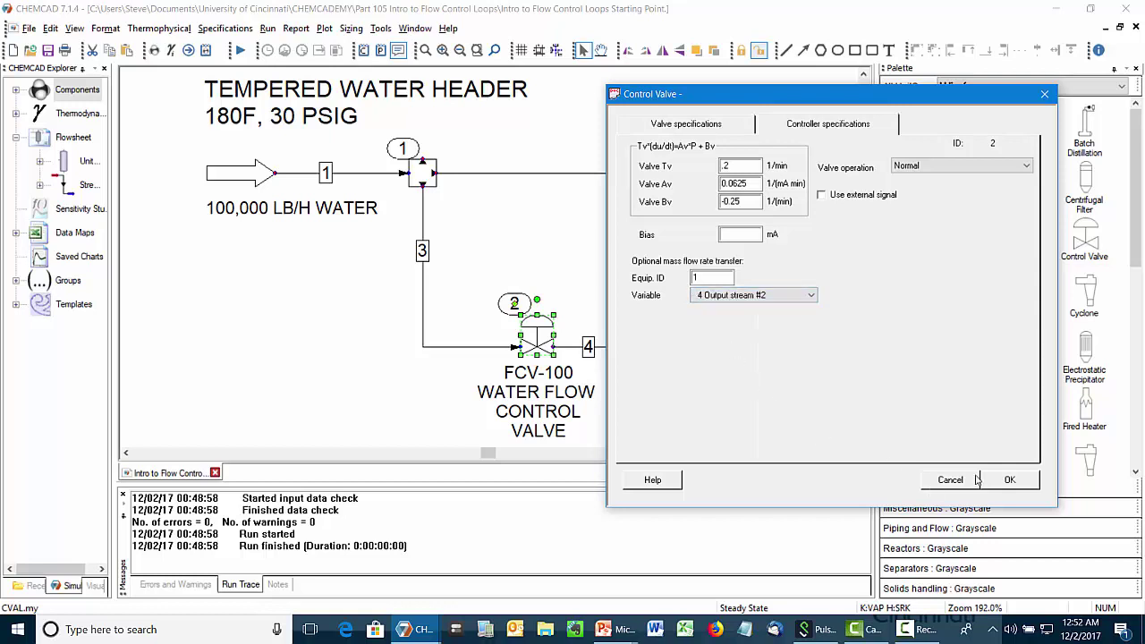
left_click(1008, 480)
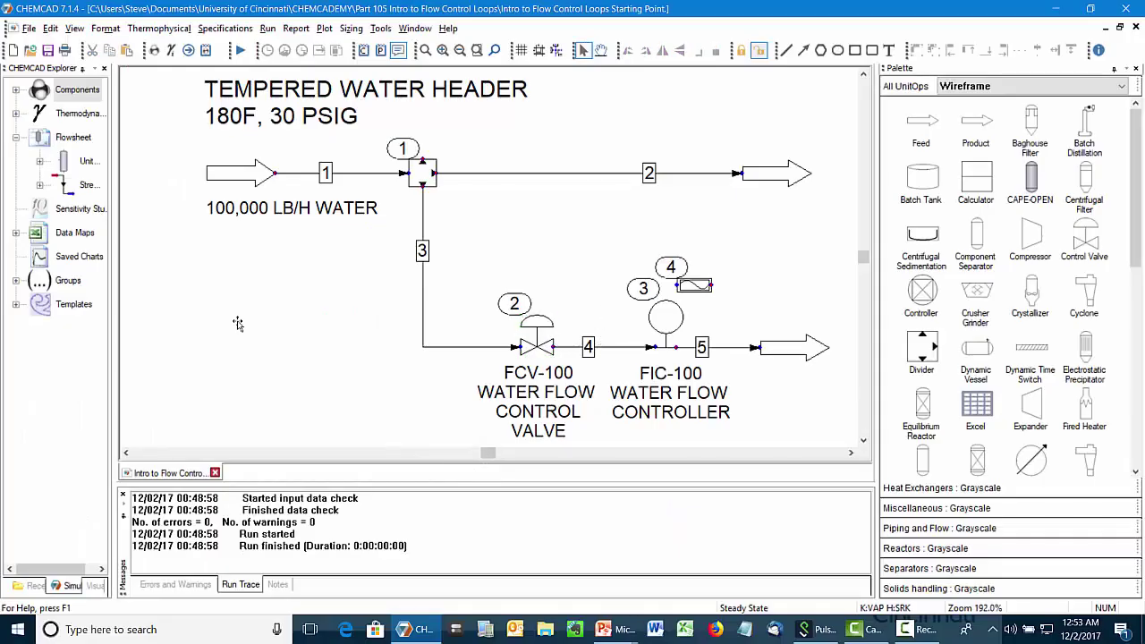
Turn on the FIC-100 flow controller in its settings.
left_click(662, 317)
right_click(669, 318)
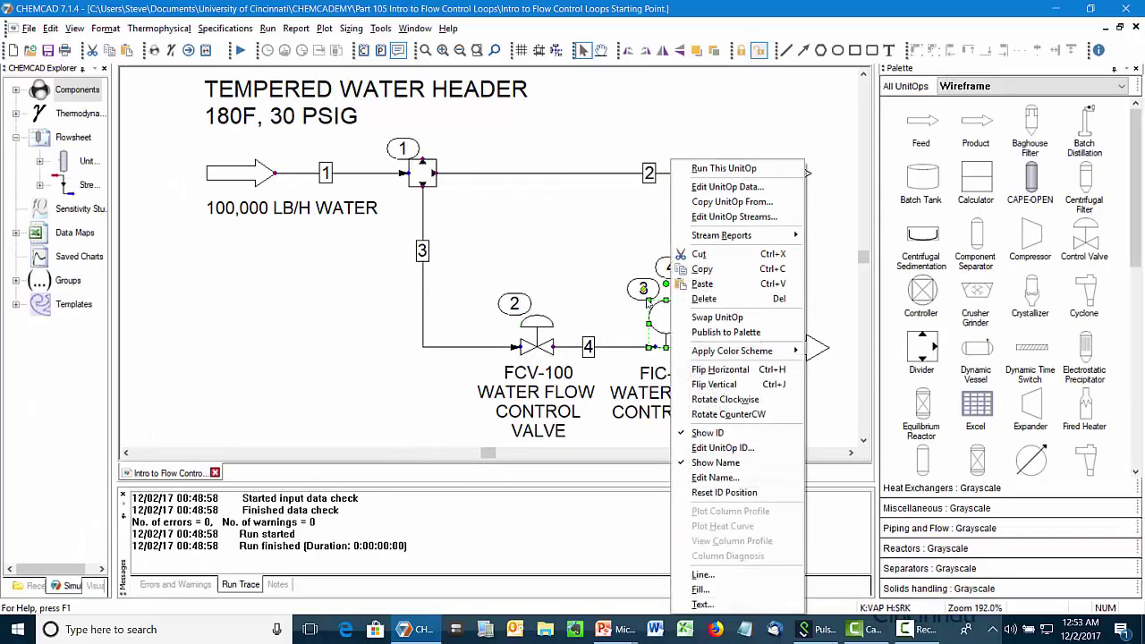
left_click(706, 187)
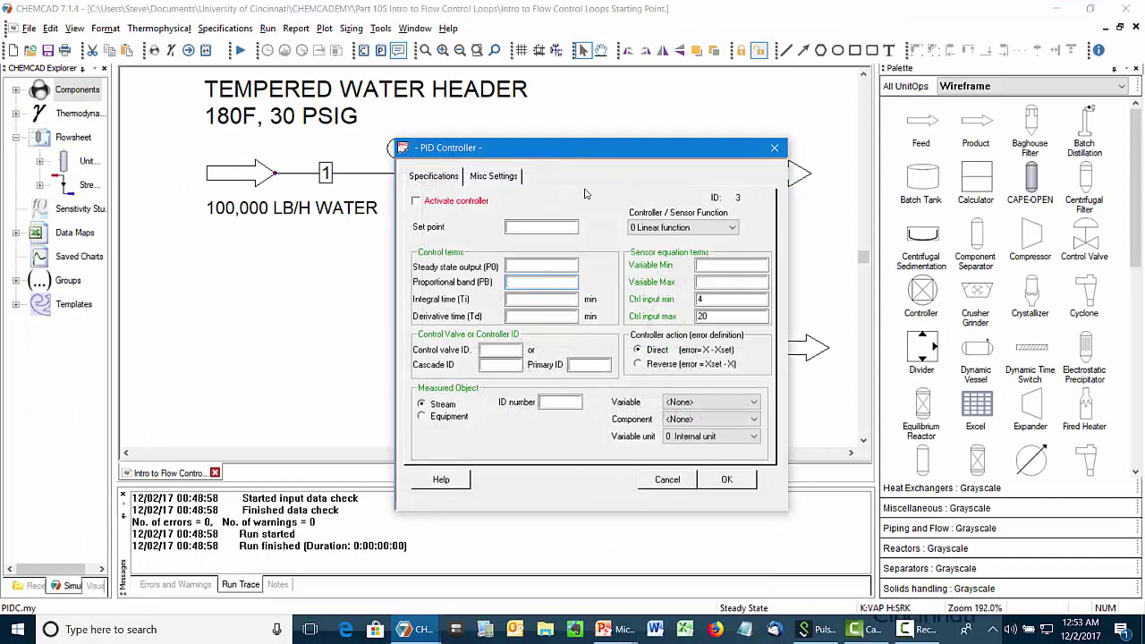
left_click(416, 200)
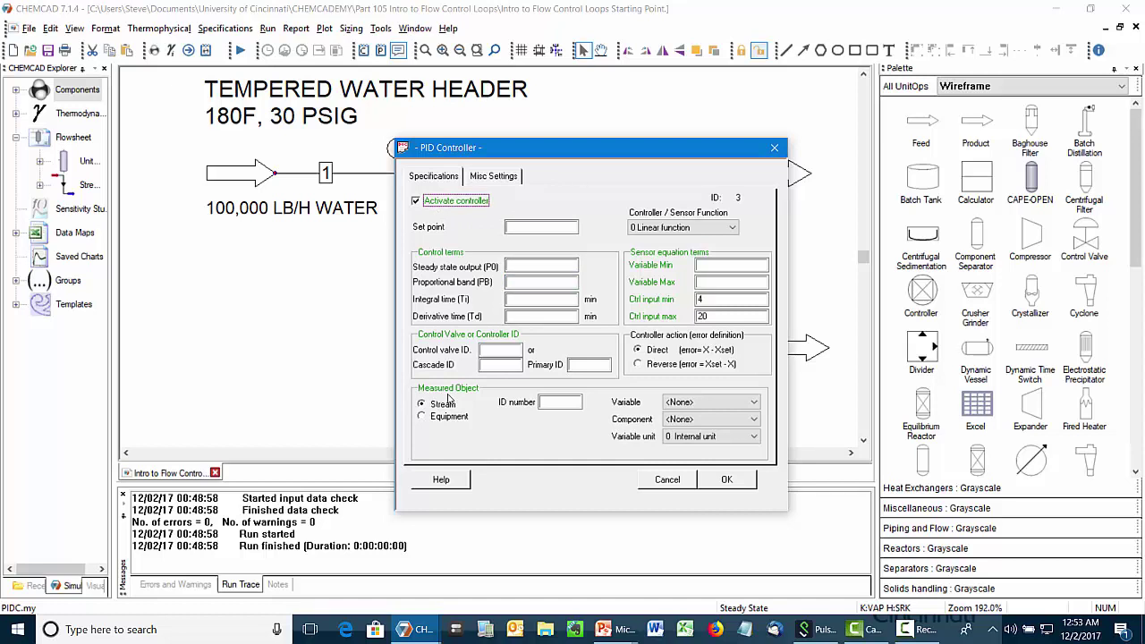
Measure stream 5 total mass rate in mole/mass units with a 50000 set point.
left_click_drag(576, 152, 330, 135)
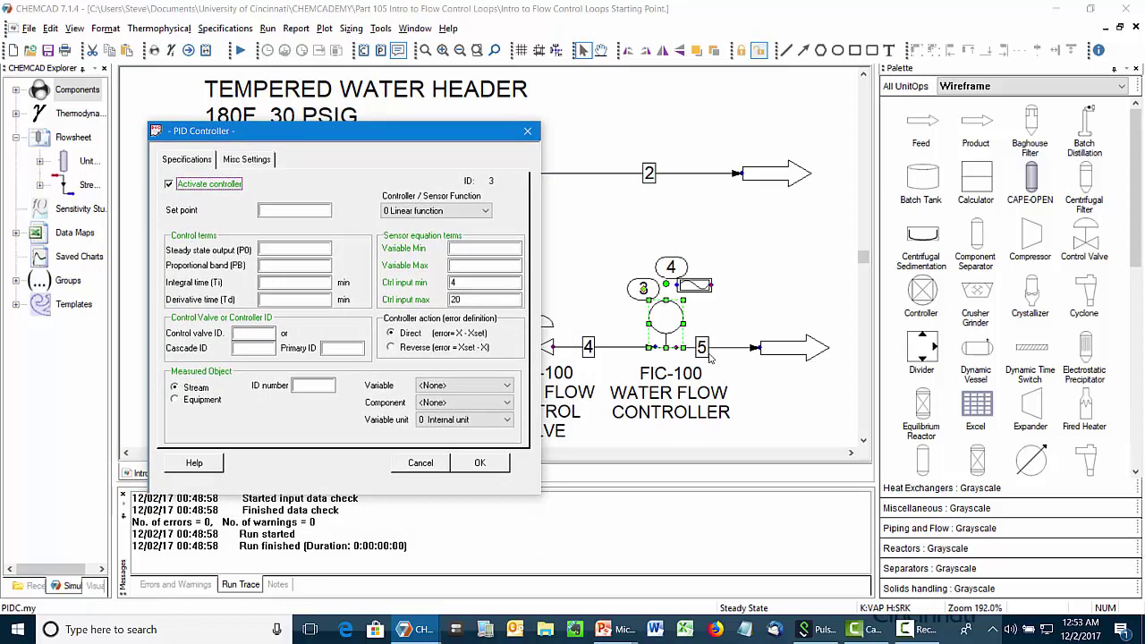
left_click(315, 385)
type("5")
left_click(434, 386)
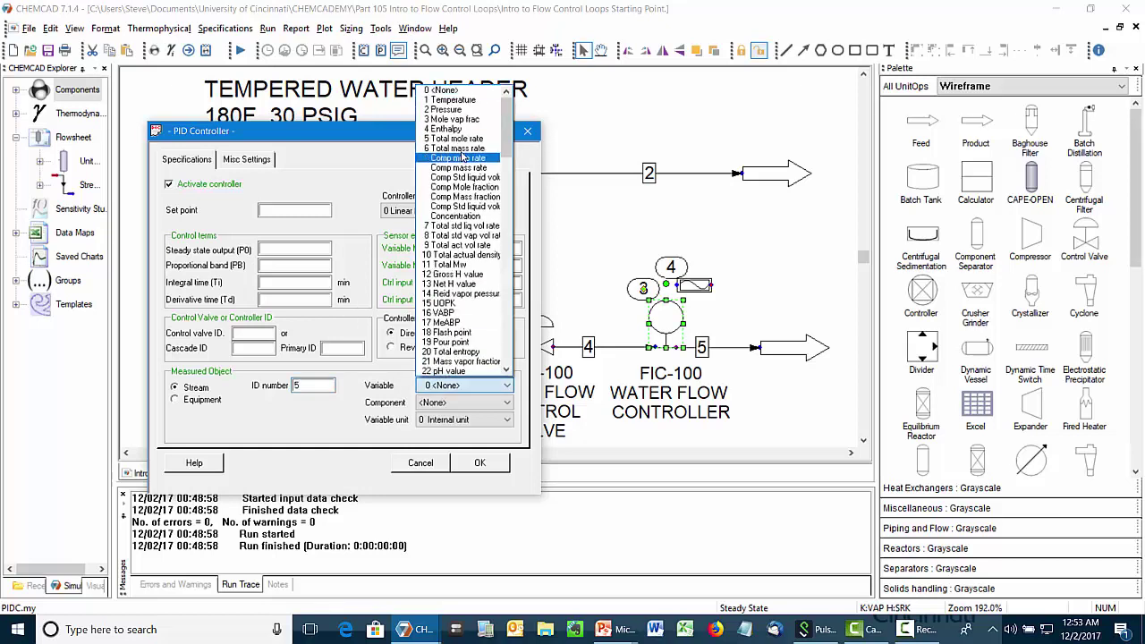
key("Tab")
key("Tab")
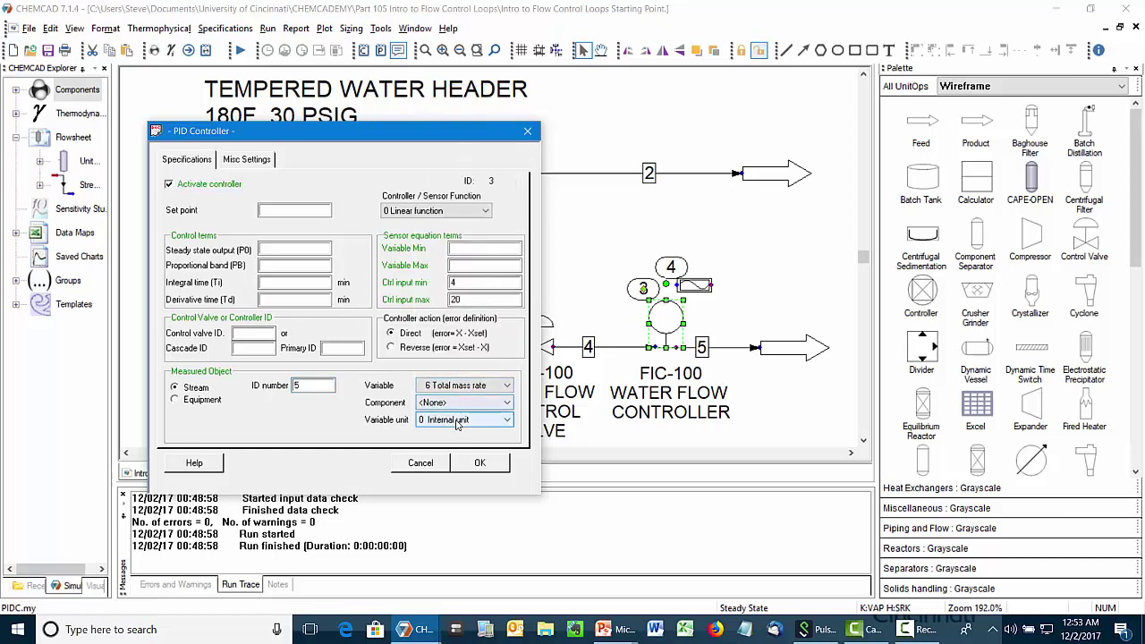
key("alt+Down")
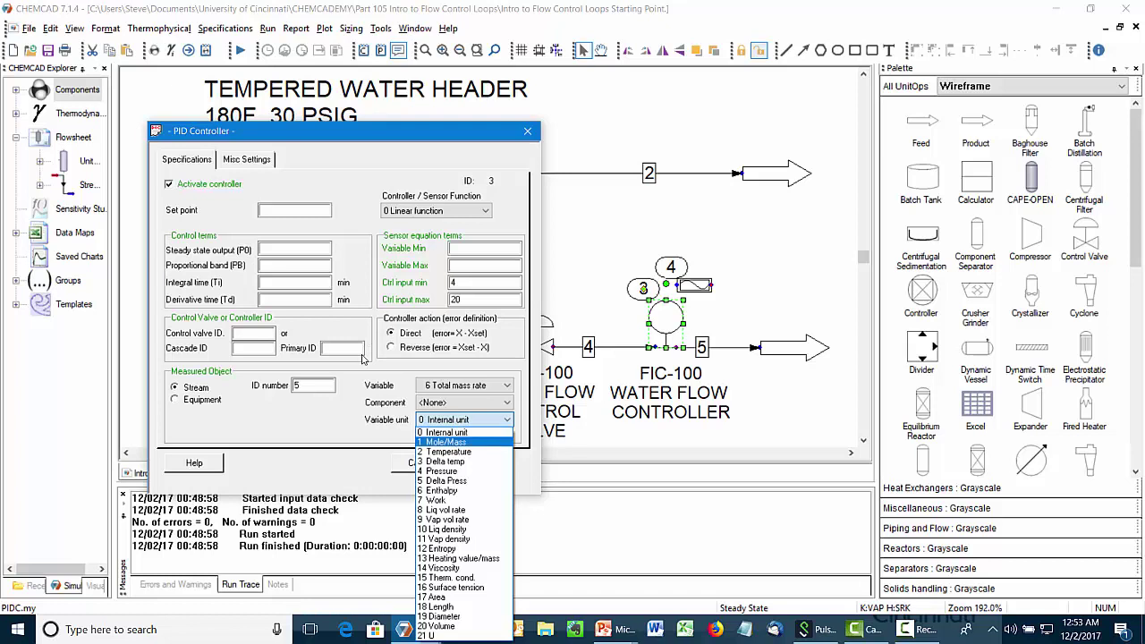
left_click(450, 442)
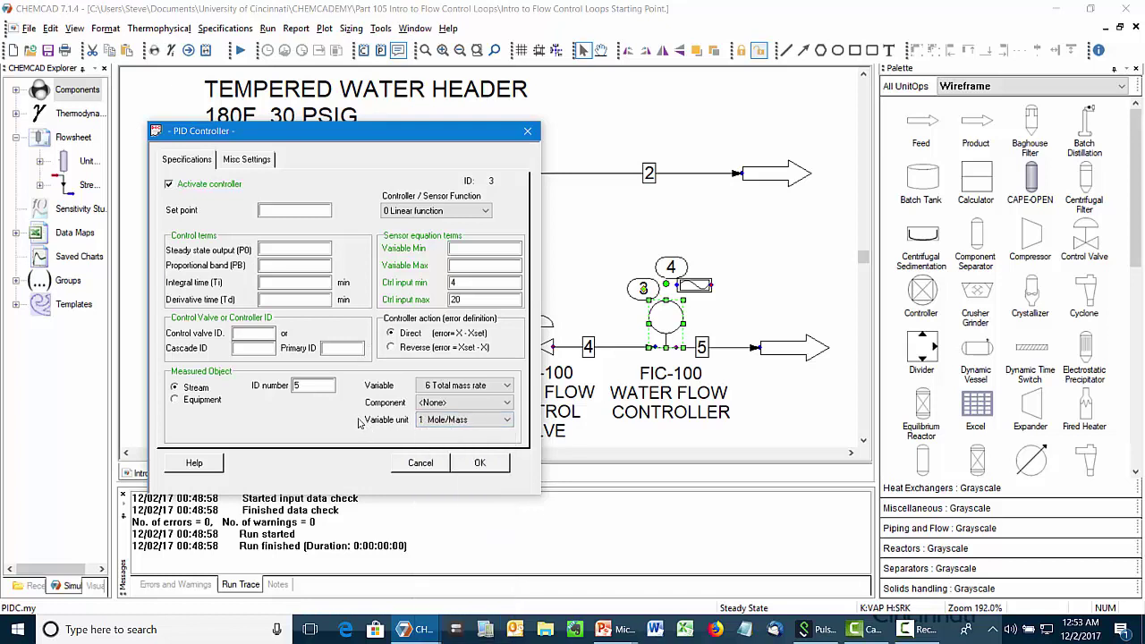
left_click(294, 209)
type("50000")
left_click(414, 212)
Set the sensor range to 20000–80000 and make the controller act in reverse.
left_click(458, 250)
left_click(460, 248)
type("20000")
left_click(451, 264)
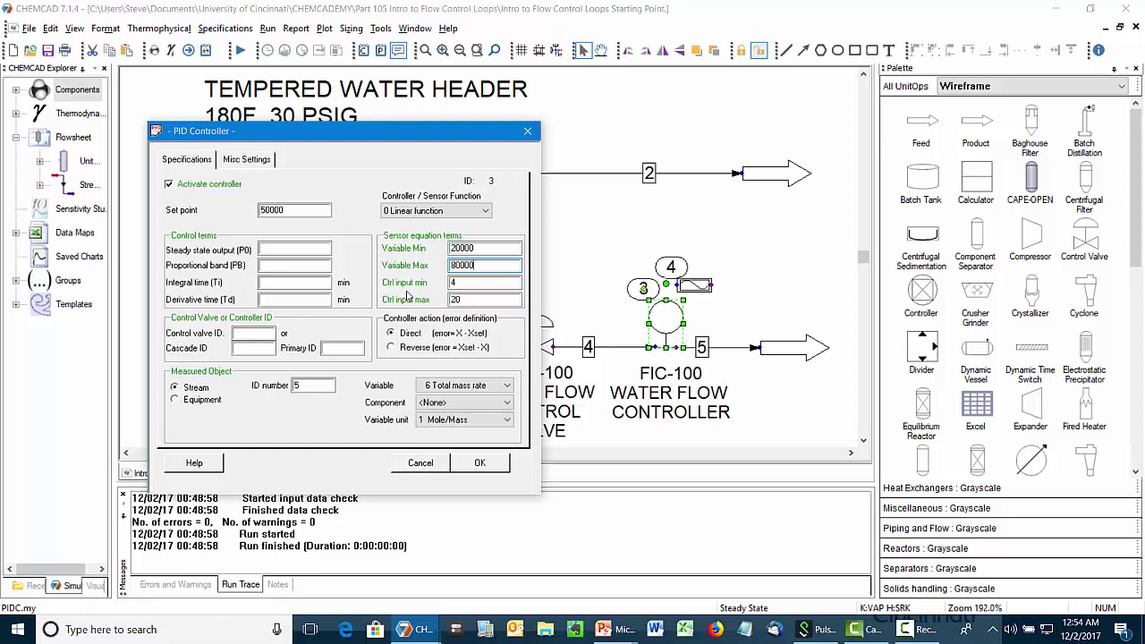
key("Tab")
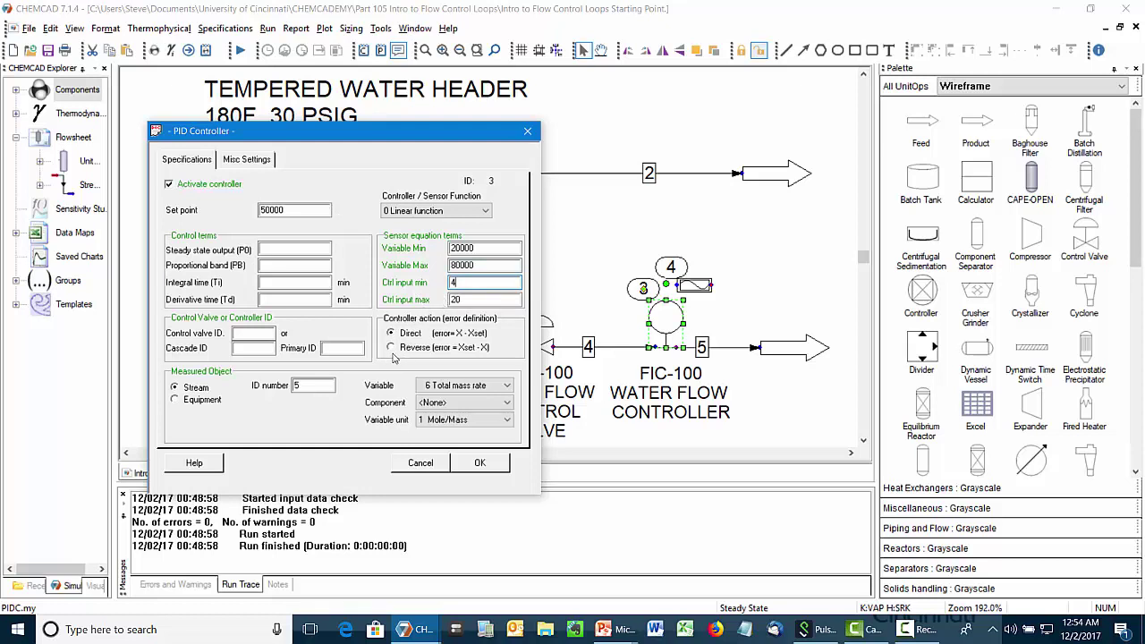
left_click(394, 349)
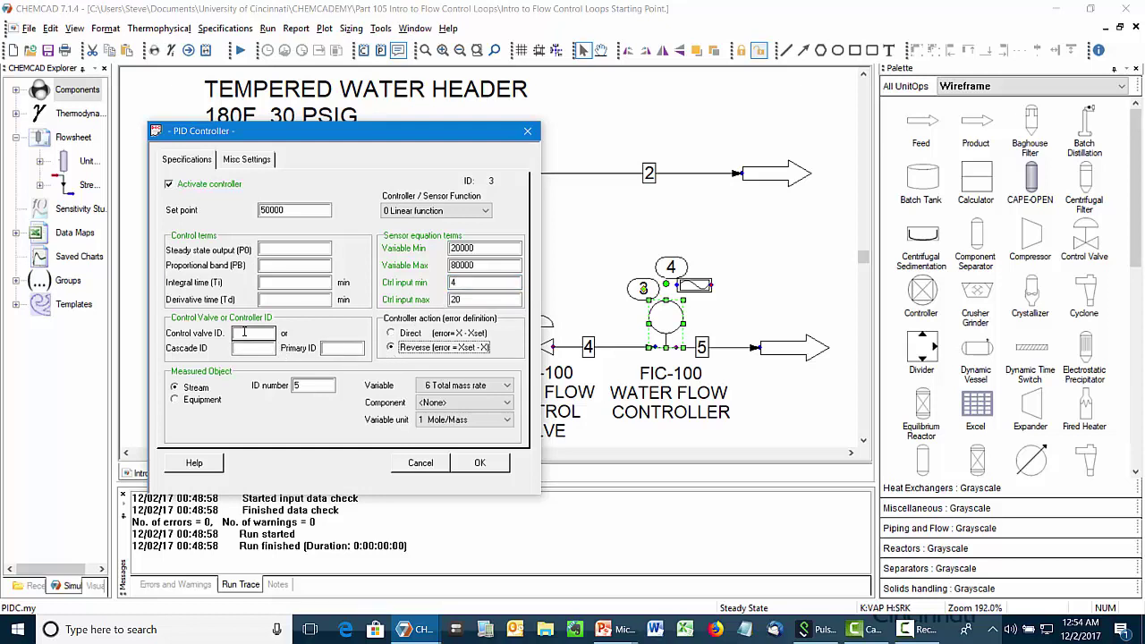
Assign control valve ID 2 with proportional band 125 and integral time 0.2 min, then confirm.
mouse_move(265, 131)
left_mouse_down()
mouse_move(191, 182)
mouse_move(334, 85)
mouse_move(315, 105)
left_mouse_up()
left_click(295, 301)
type("2")
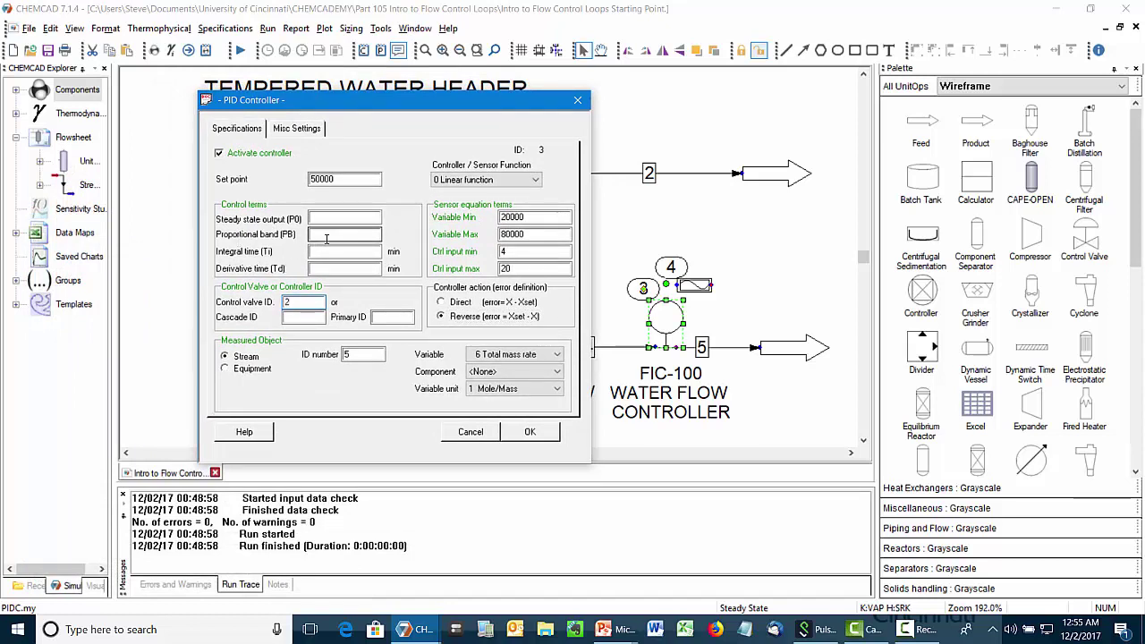
left_click(326, 236)
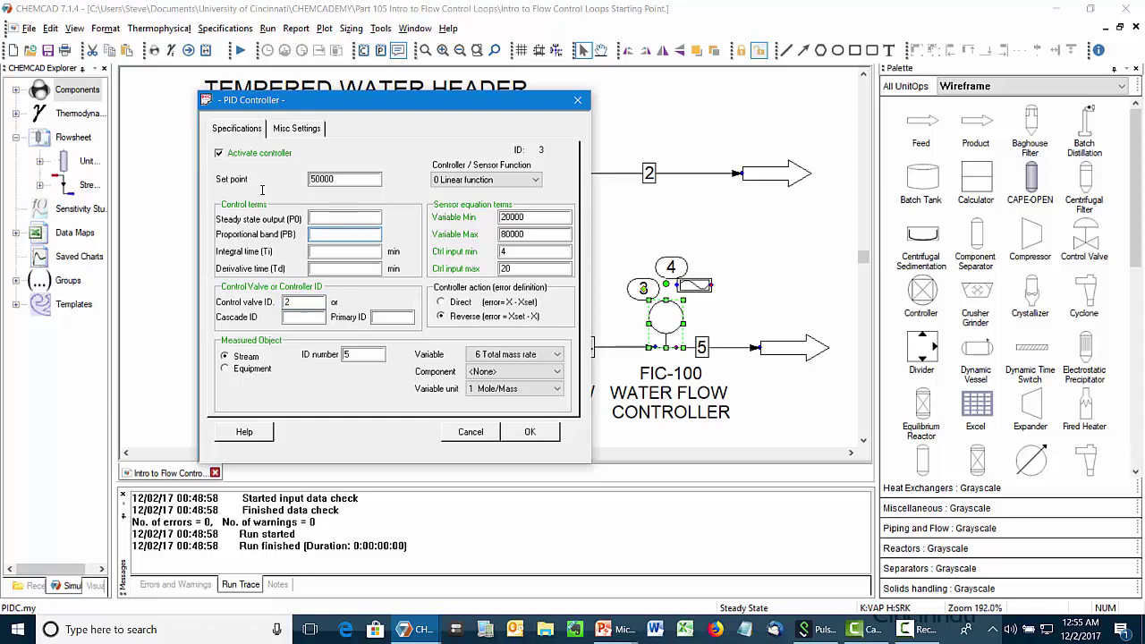
left_click(337, 254)
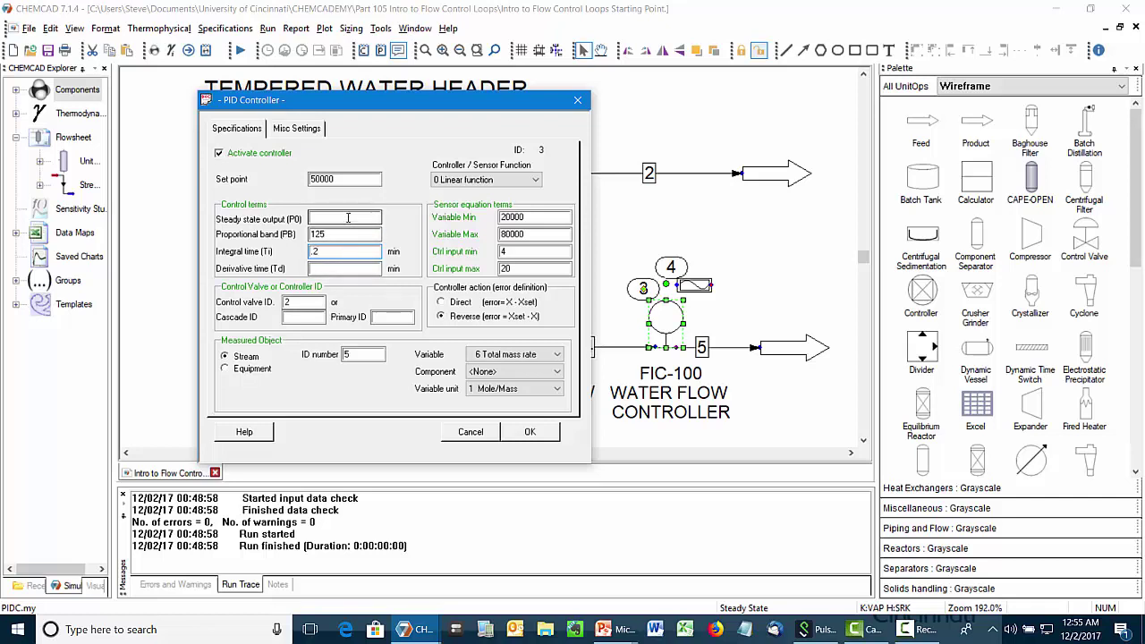
left_click(311, 132)
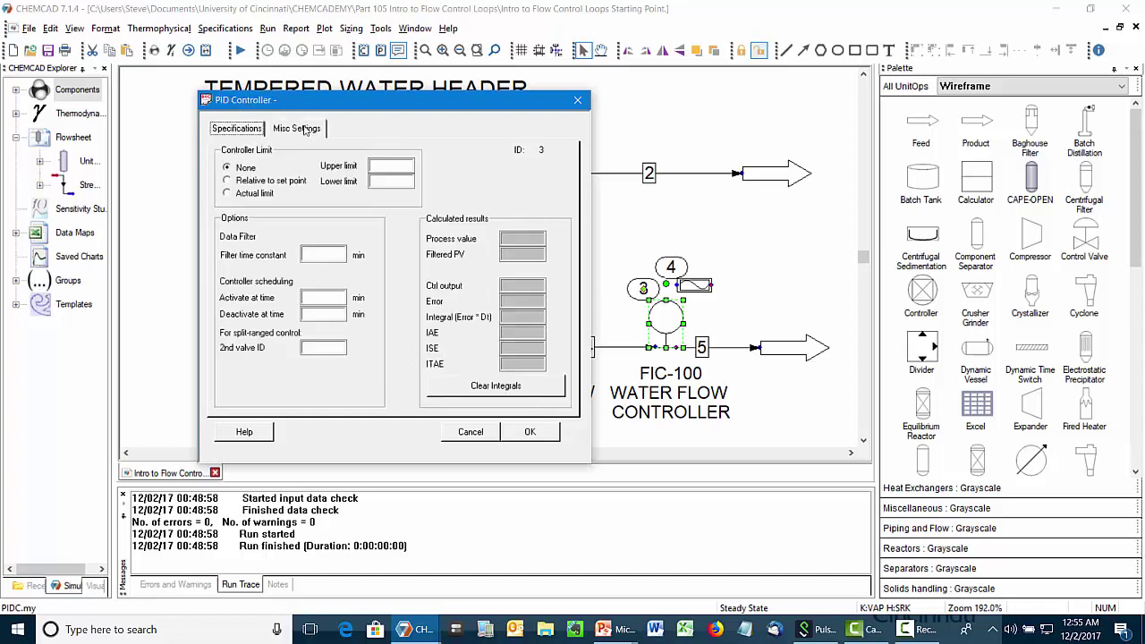
left_click(236, 128)
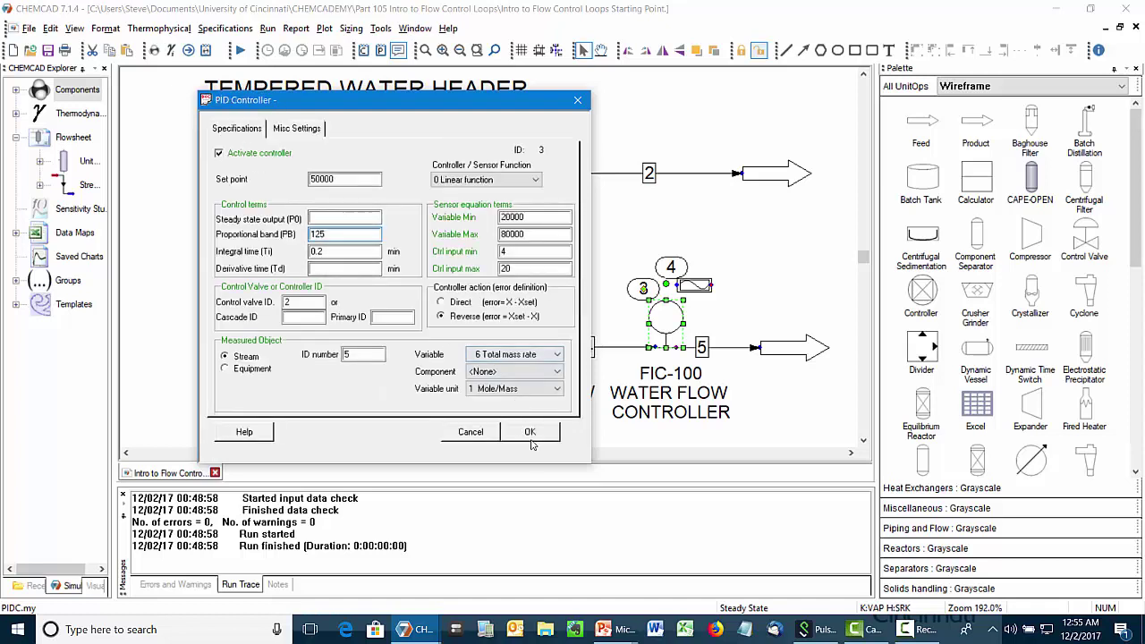
left_click(529, 431)
left_click(764, 275)
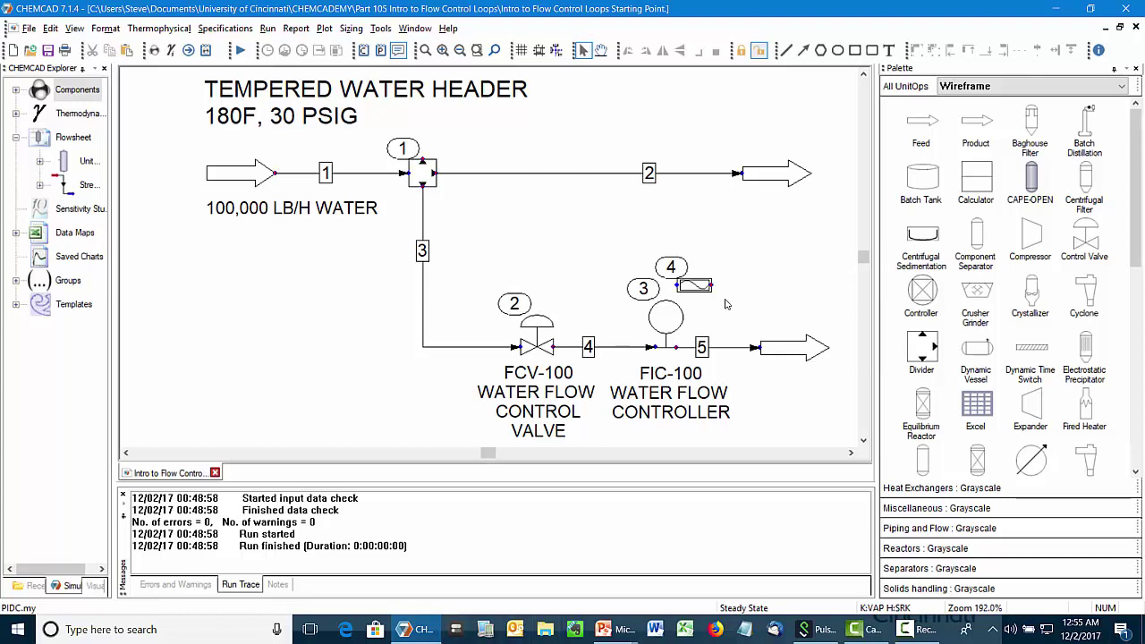
Point ramp unit 4 at equipment 3 with Set point as the ramped variable.
right_click(697, 285)
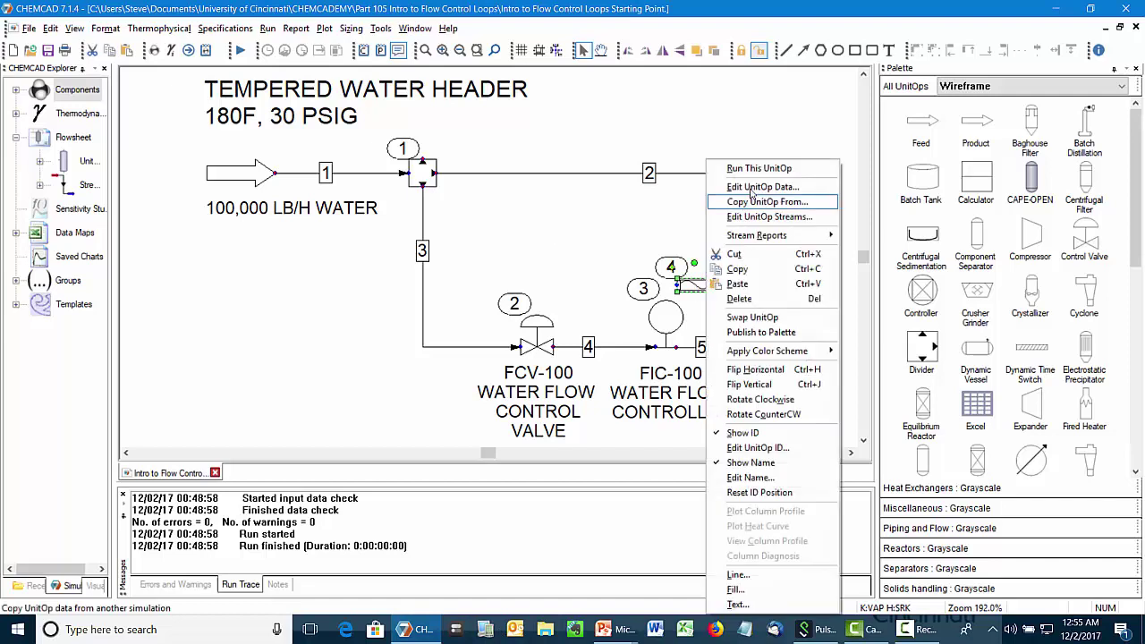
key("Return")
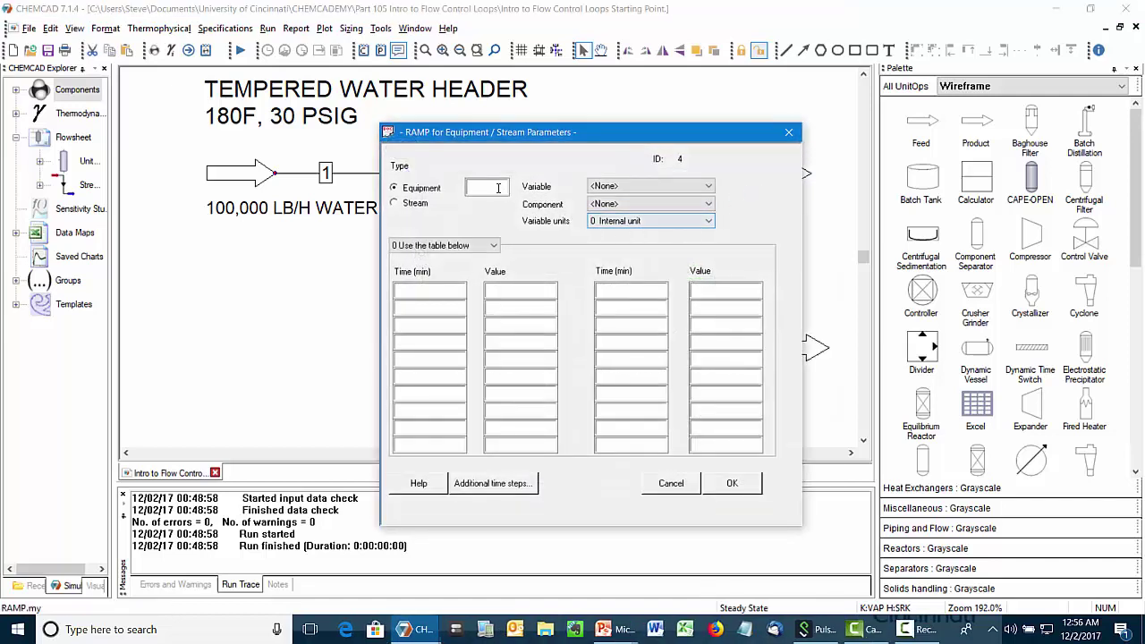
left_click_drag(464, 132, 215, 144)
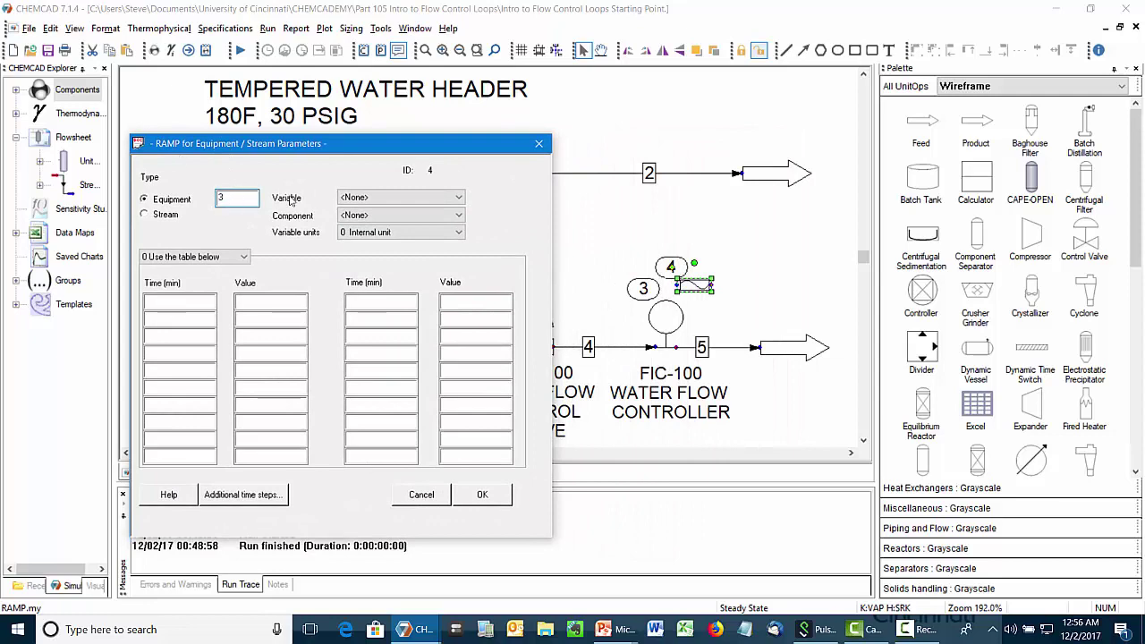
left_click(341, 201)
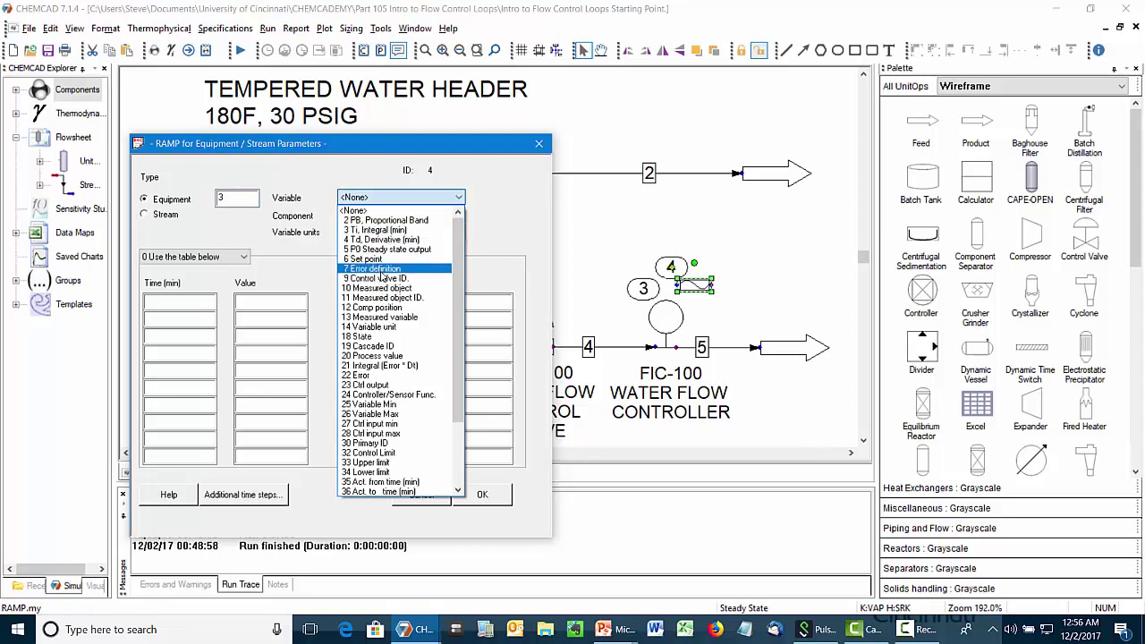
left_click(304, 215)
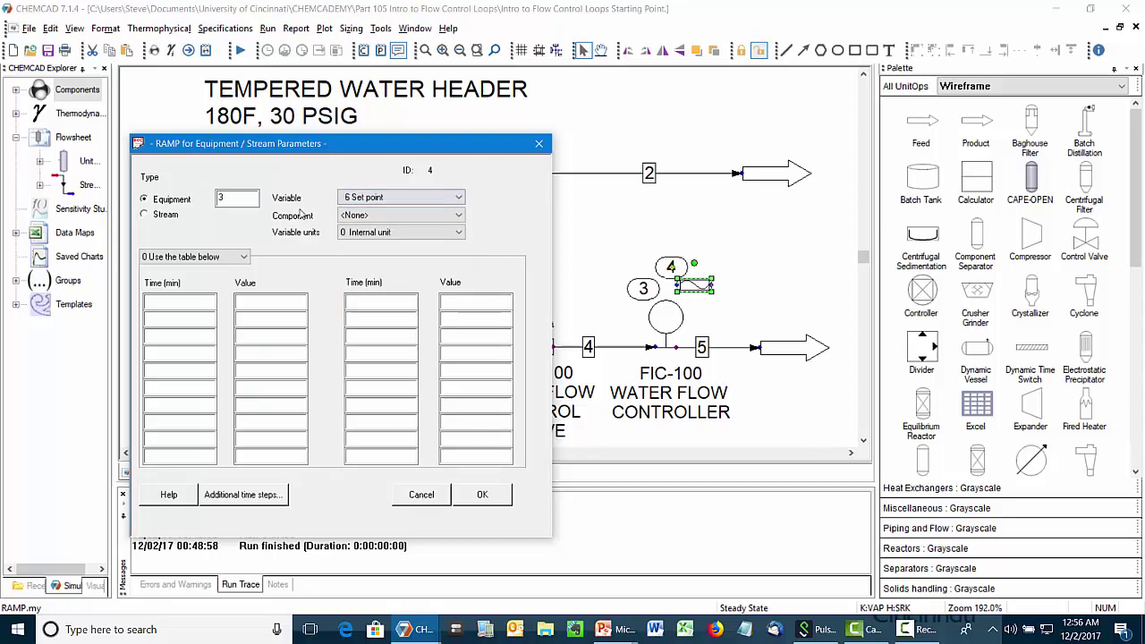
Enter ramp rows blank/50000, 1.99/50000, 2/40000 and 3.99/40000.
left_click_drag(269, 143, 319, 118)
left_click(227, 280)
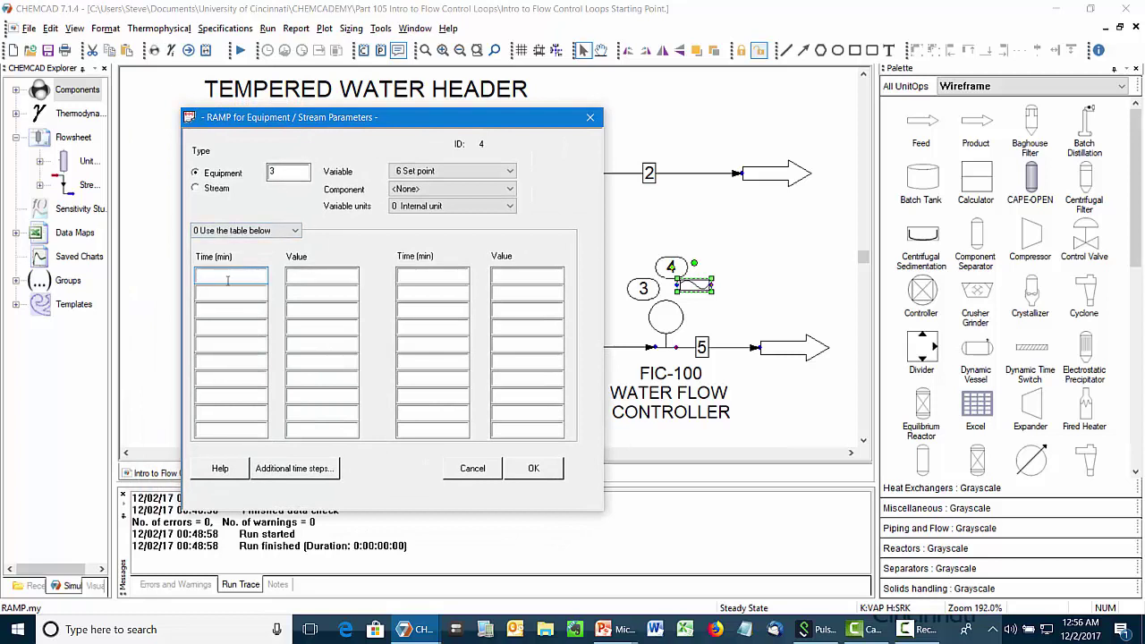
left_click(304, 270)
type("50000")
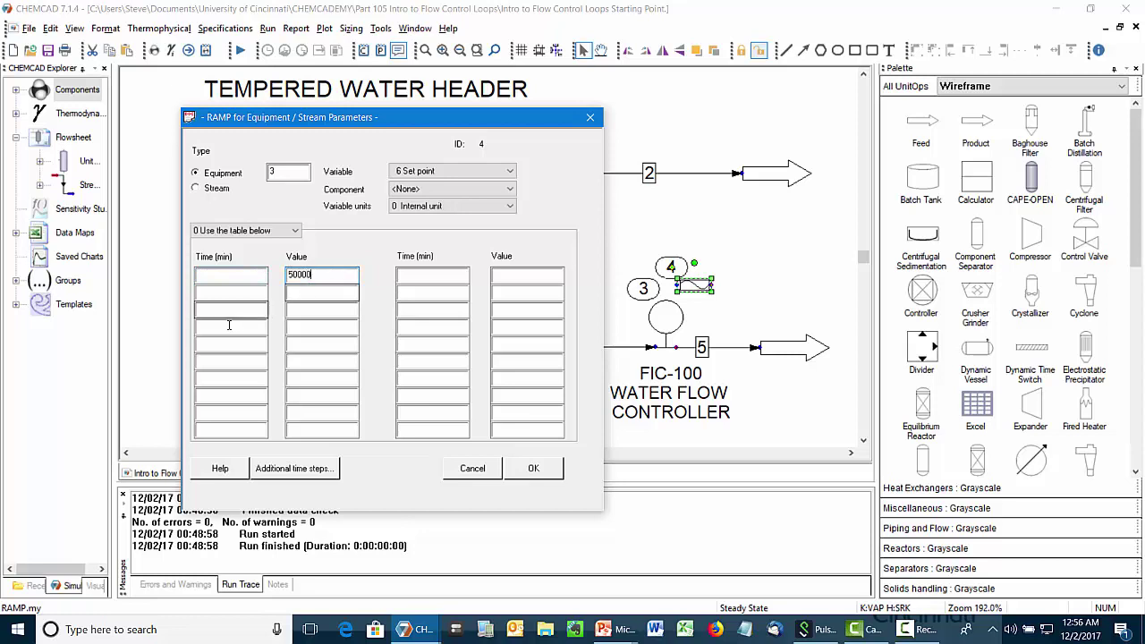
left_click(219, 294)
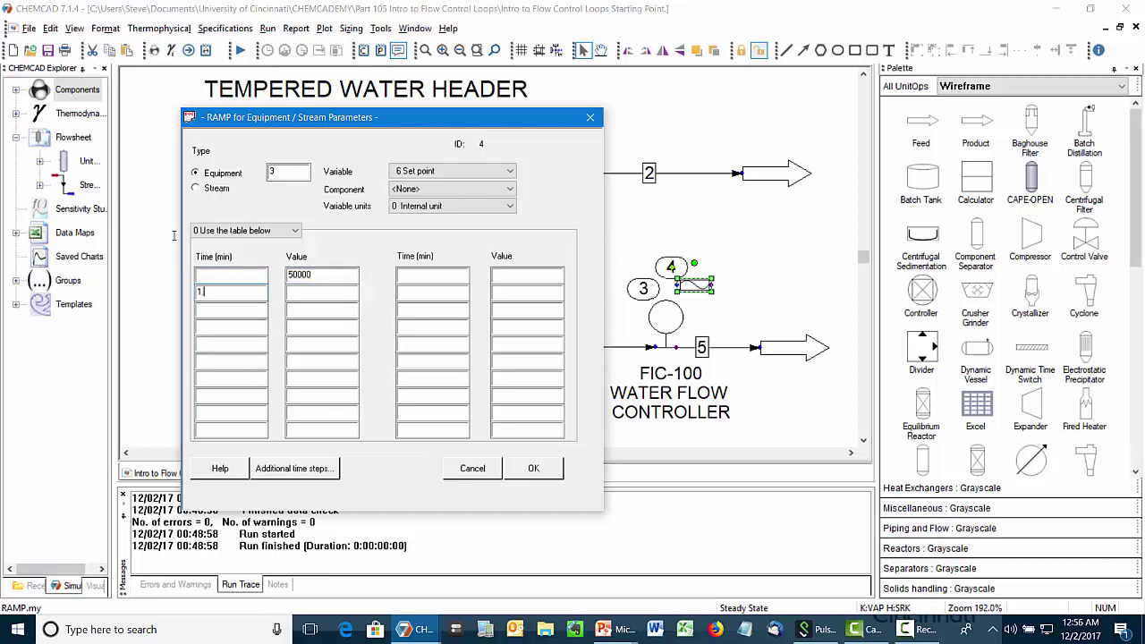
left_click(293, 292)
type("50000")
left_click(246, 310)
type("2")
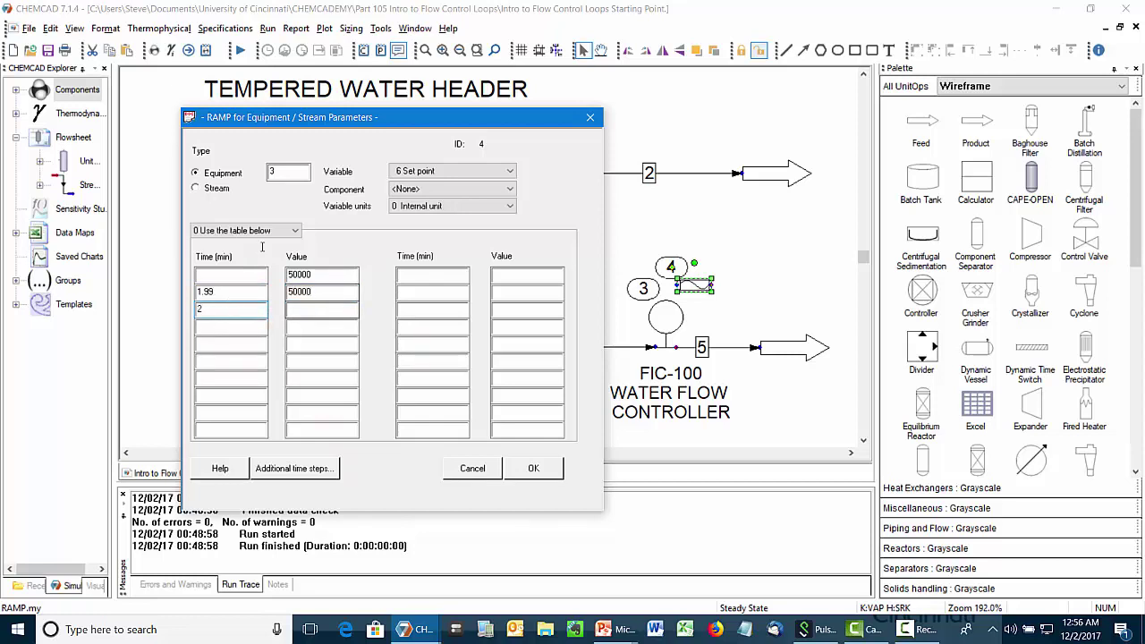
left_click(324, 308)
type("4000")
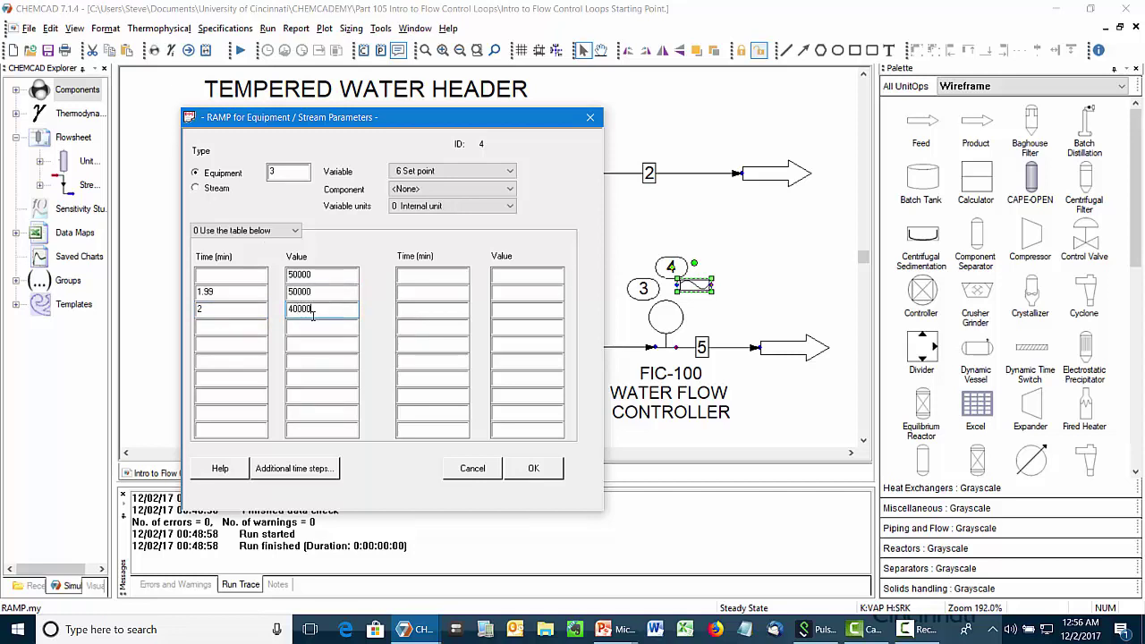
type("0")
key("Tab")
type("3.99")
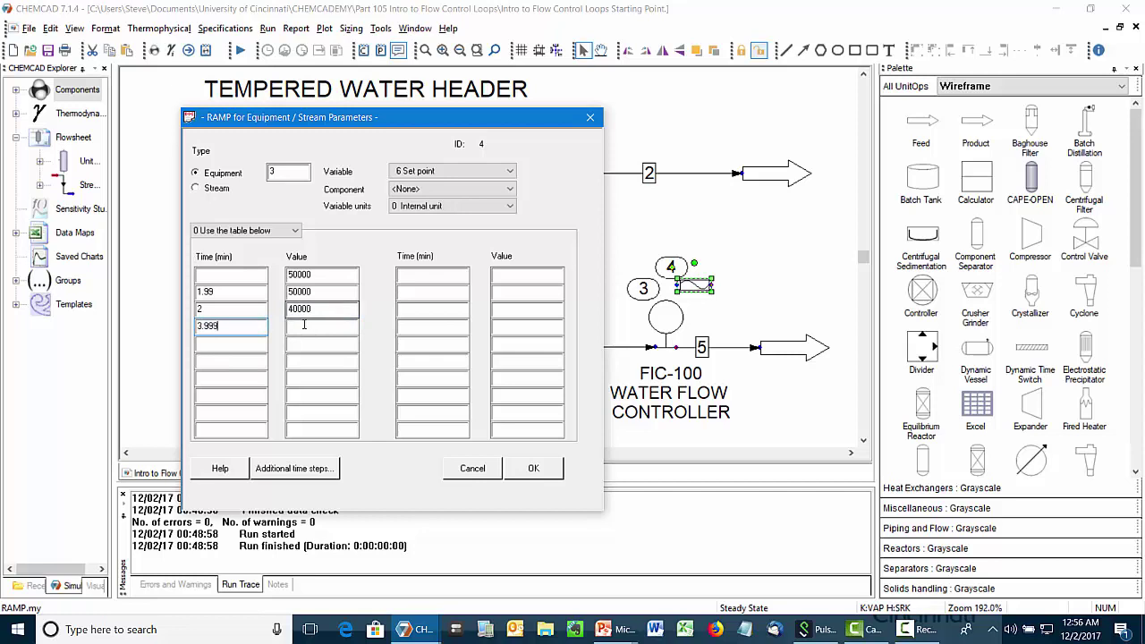
left_click(339, 326)
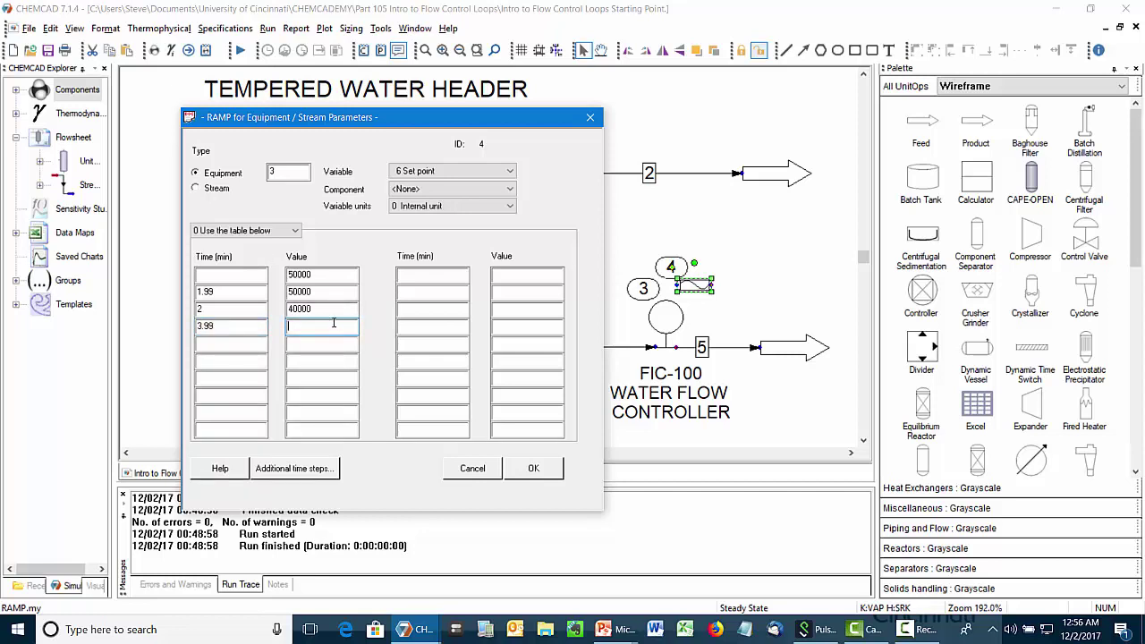
key("Tab")
double_click(298, 327)
type("40")
Add ramp rows 4/60000, 5.99/60000, 6/50000 and 8/50000, then accept the schedule.
key("Tab")
type("4")
key("Tab")
type("60000")
left_click(229, 361)
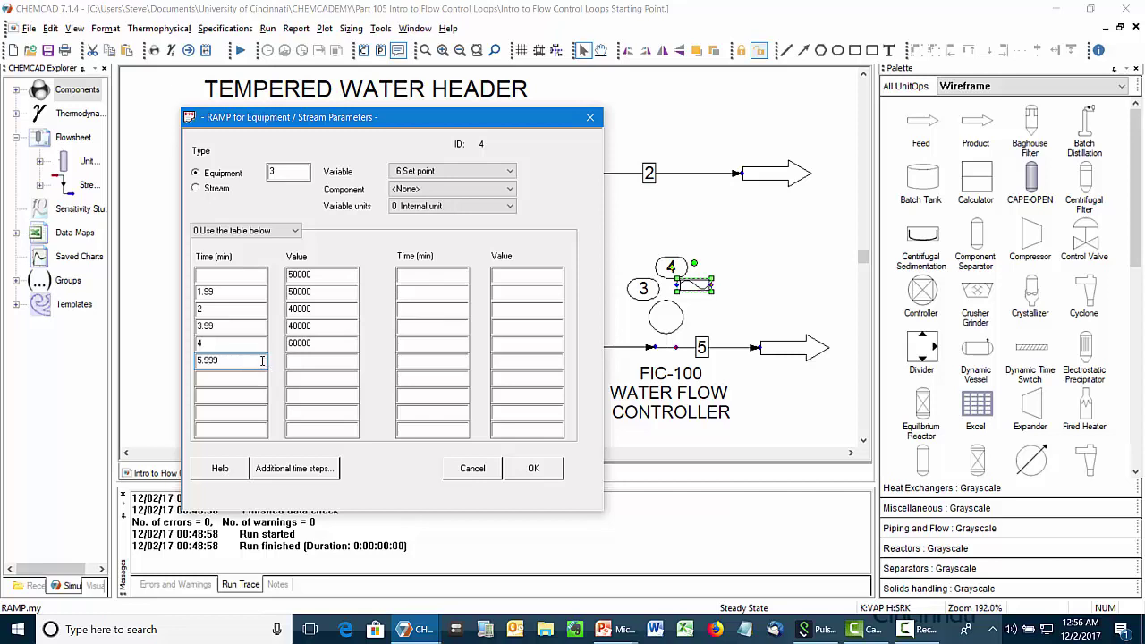
type("5.995")
key("BackSpace")
left_click(297, 362)
type("50000")
left_click(248, 377)
key("shift+Tab")
type("60000")
left_click(214, 380)
key("Tab")
type("50000")
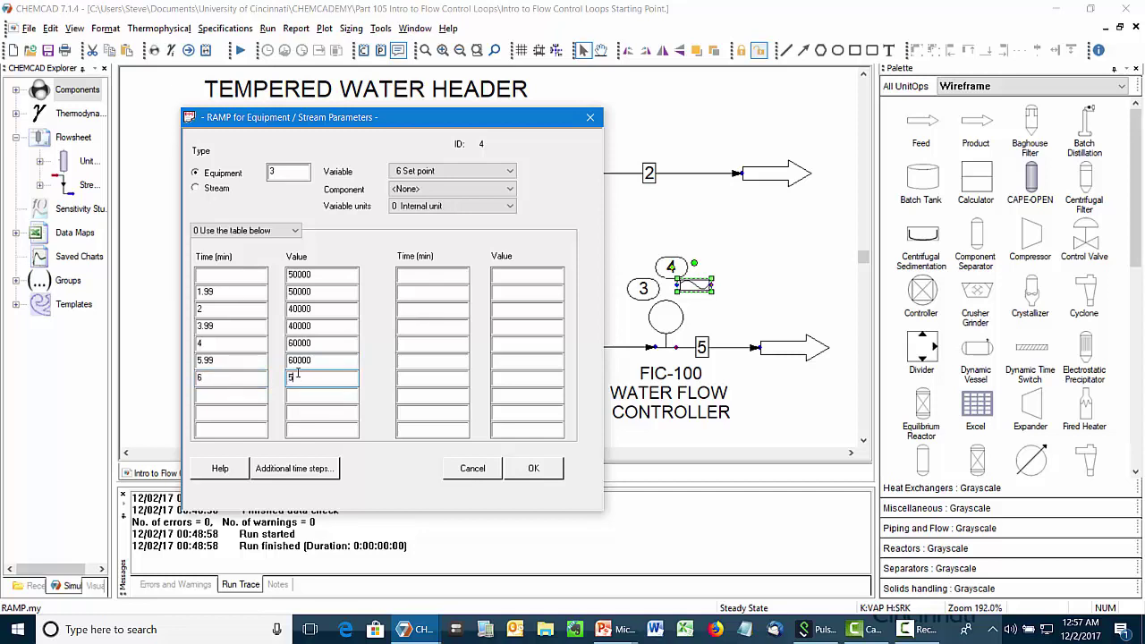
left_click(242, 394)
type("8")
left_click(300, 397)
type("50000")
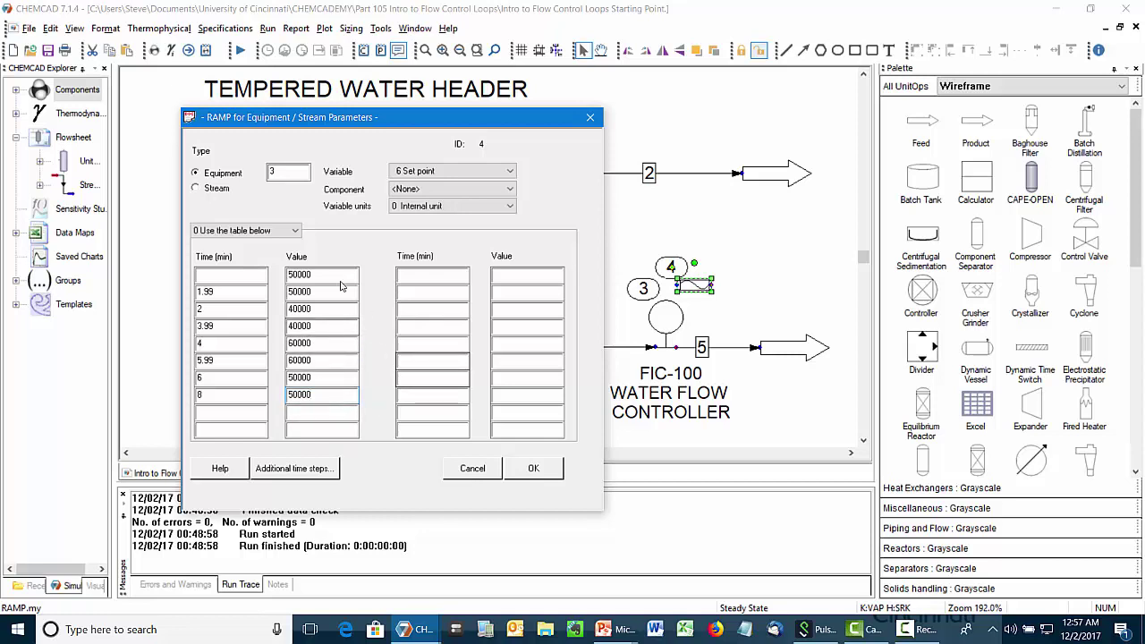
left_click(548, 465)
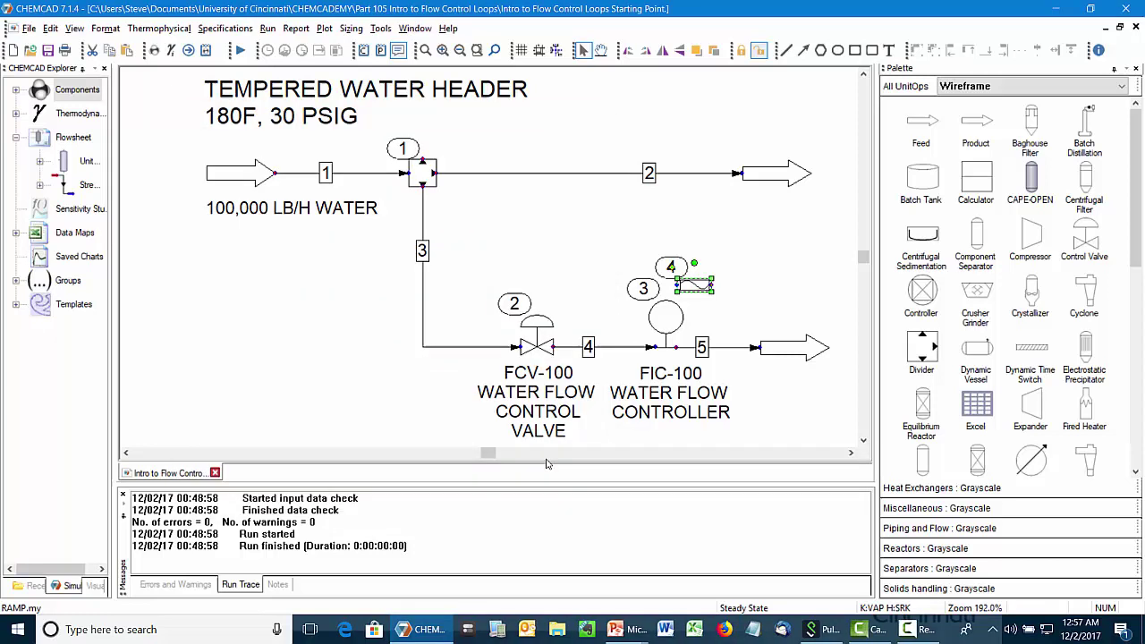
Switch the simulation from steady state to dynamics.
left_click(266, 28)
mouse_move(280, 45)
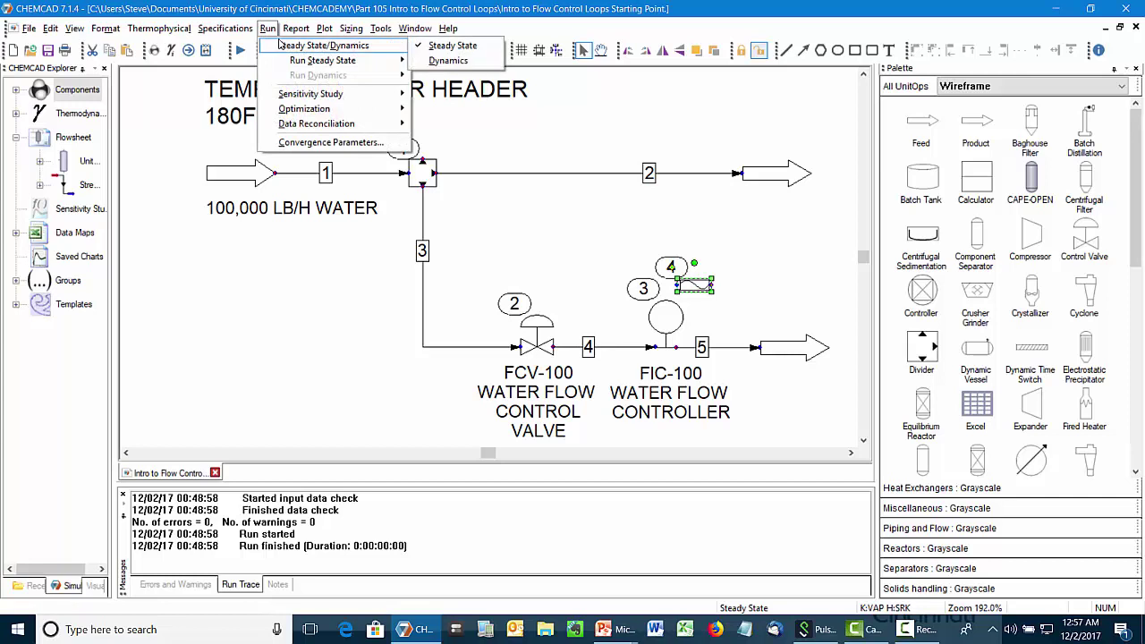
left_click(447, 59)
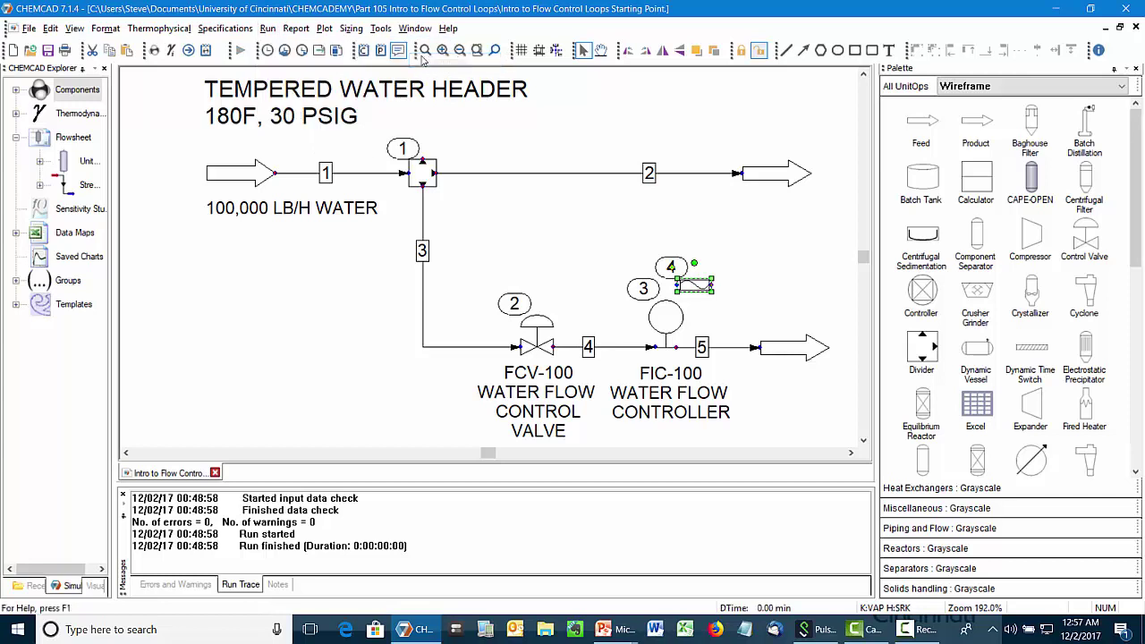
left_click(267, 29)
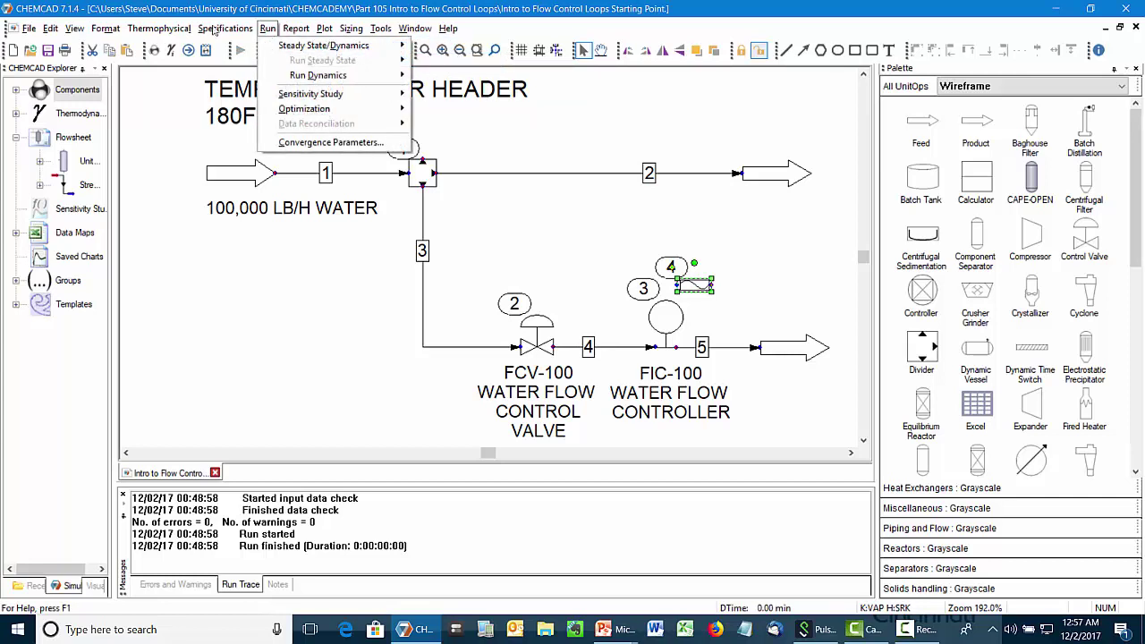
left_click(267, 30)
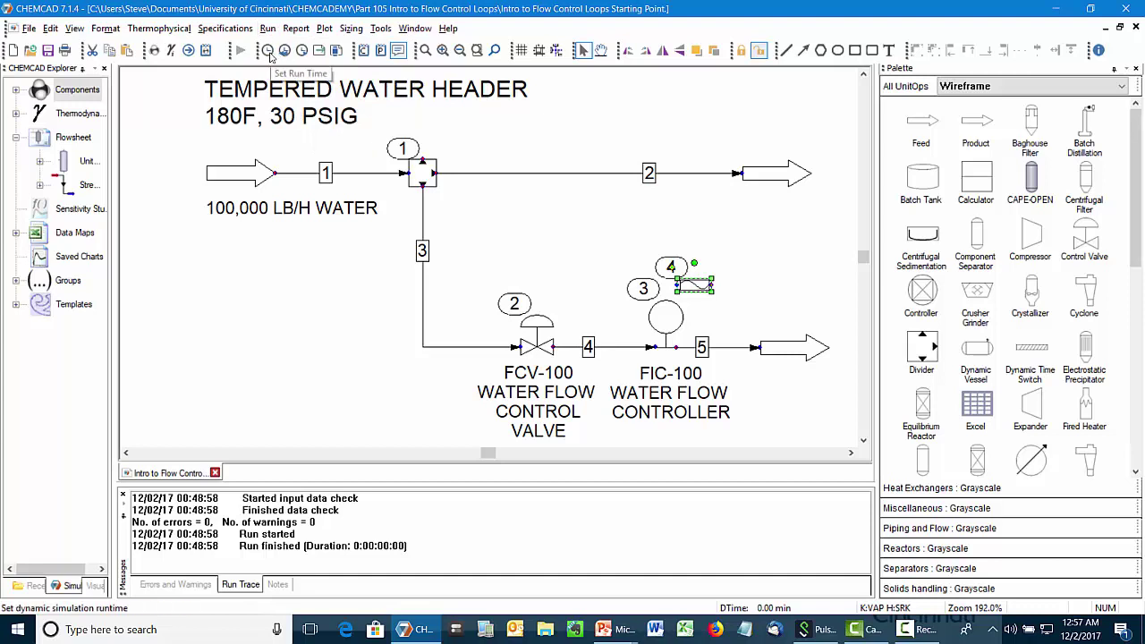
Schedule step 1 for an 8 min run with a .01 min step size.
left_click(266, 51)
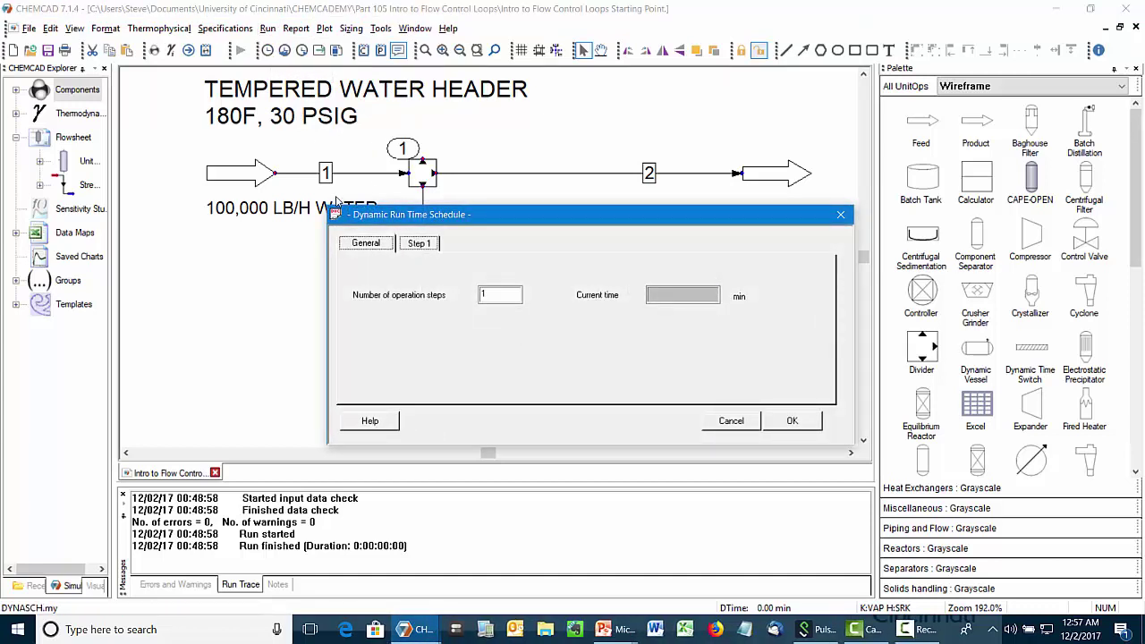
left_click(417, 242)
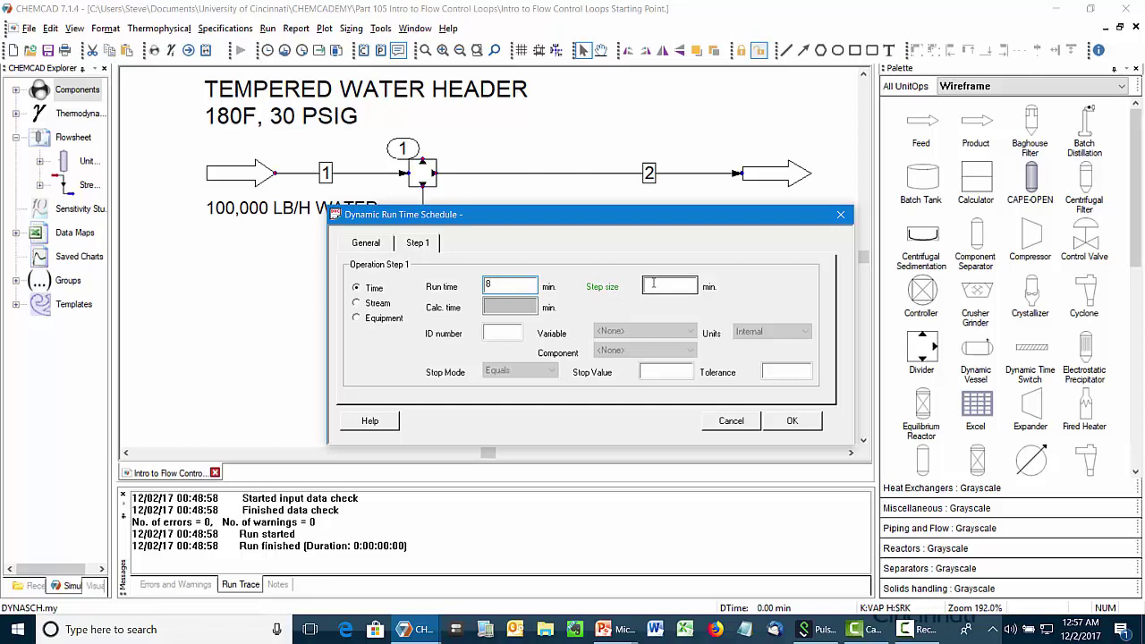
left_click(652, 283)
type(".01")
left_click(790, 422)
left_click(789, 426)
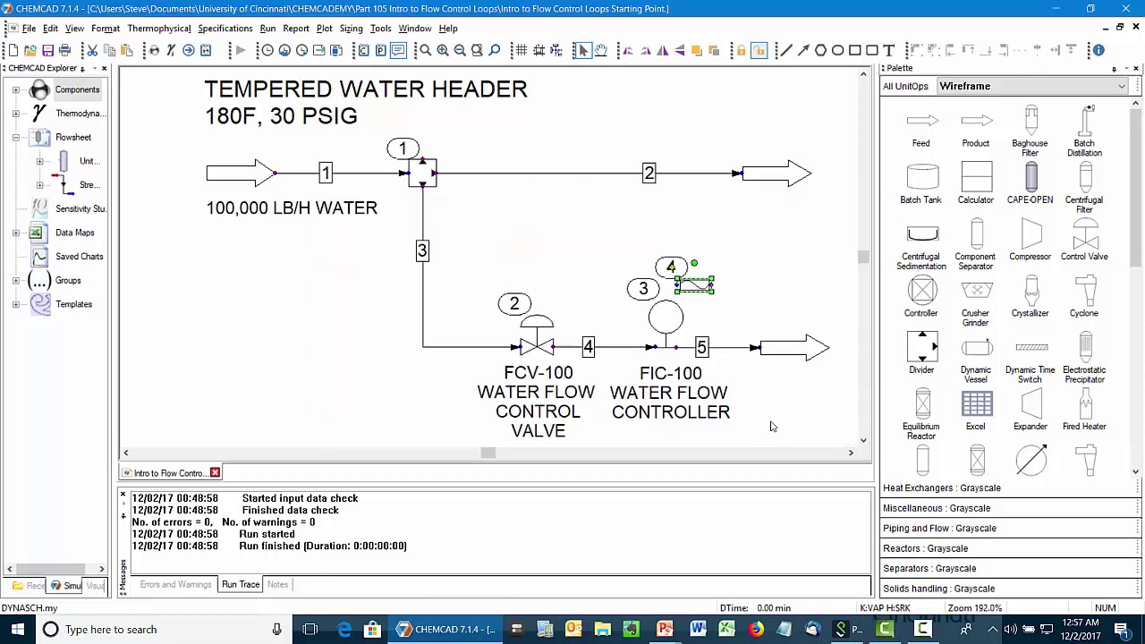
Reset the run to its initial state and set ramp 4 to '3 Disable ramp control'.
left_click(288, 54)
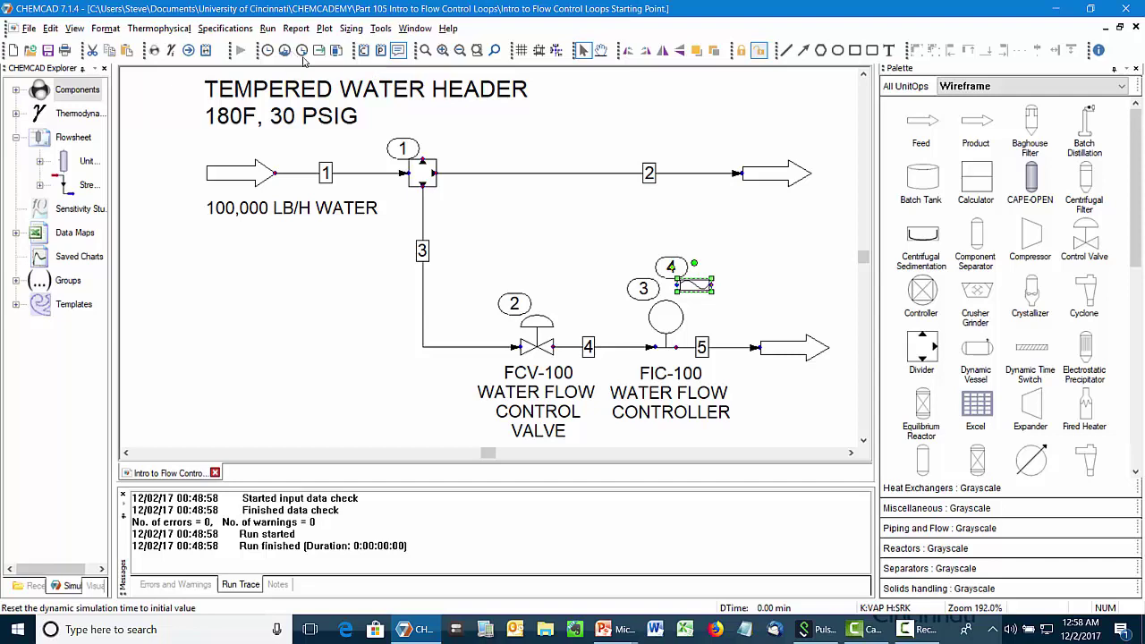
double_click(679, 286)
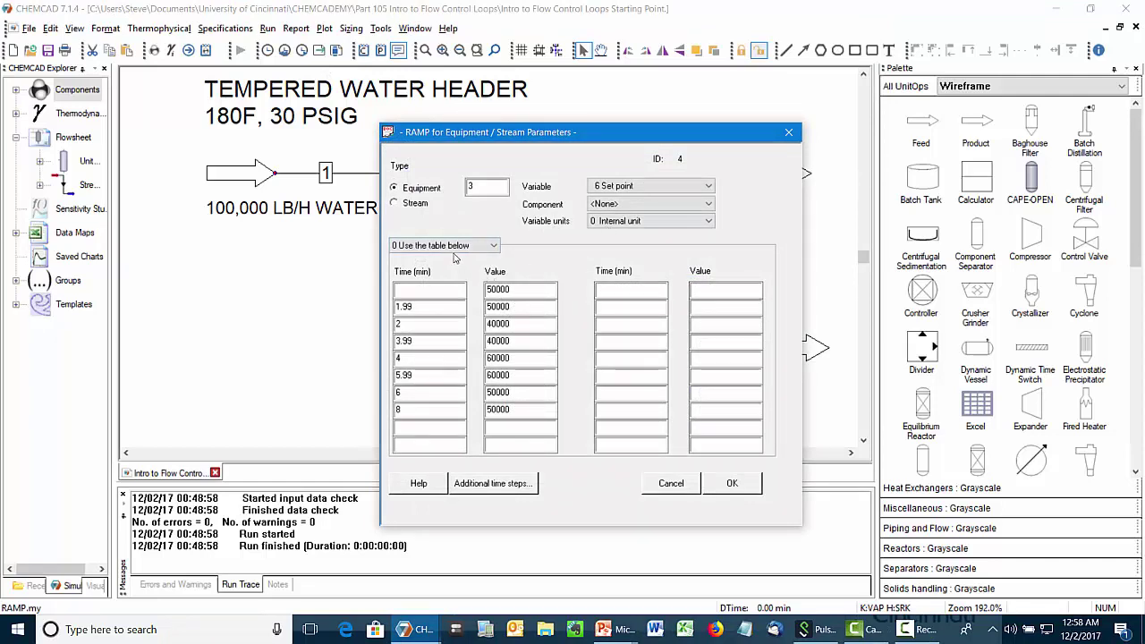
left_click(457, 246)
left_click(451, 288)
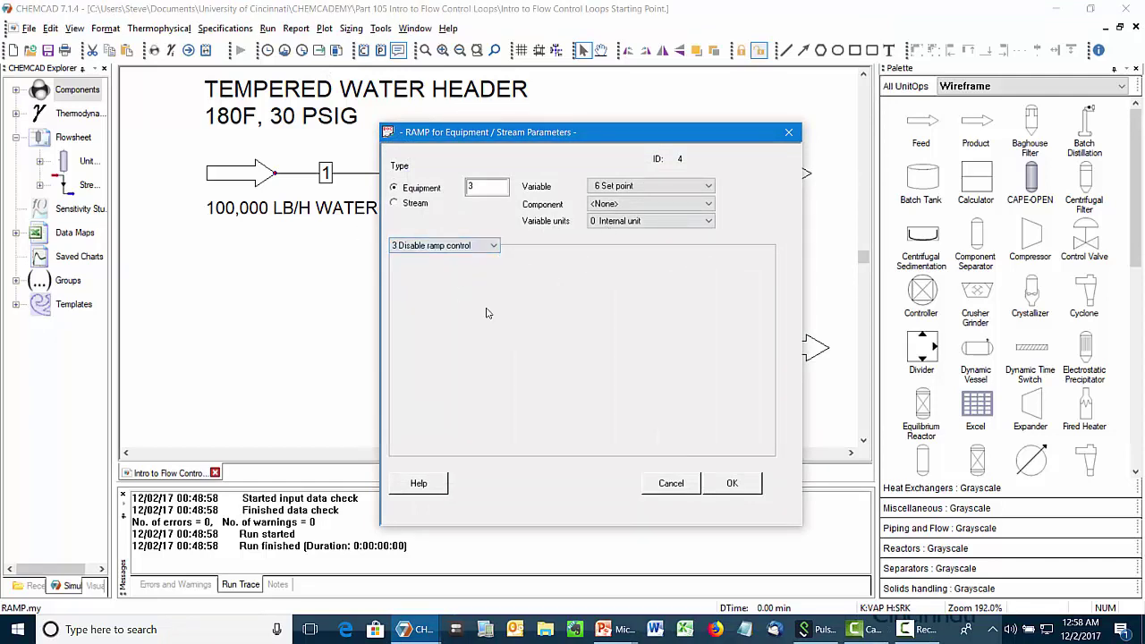
left_click(733, 484)
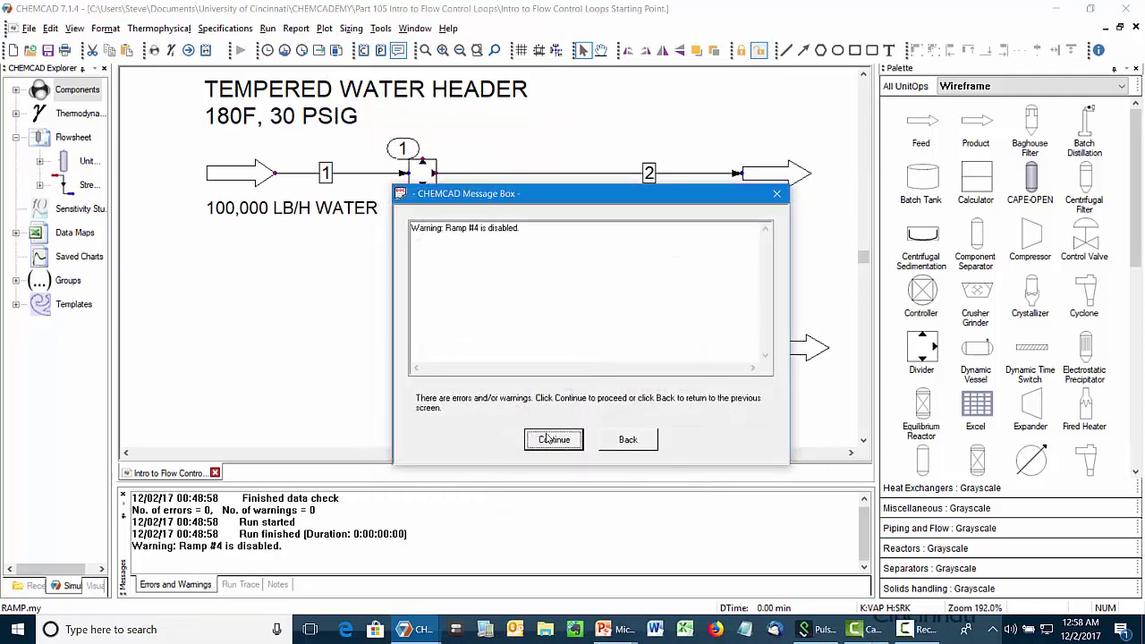
left_click(558, 438)
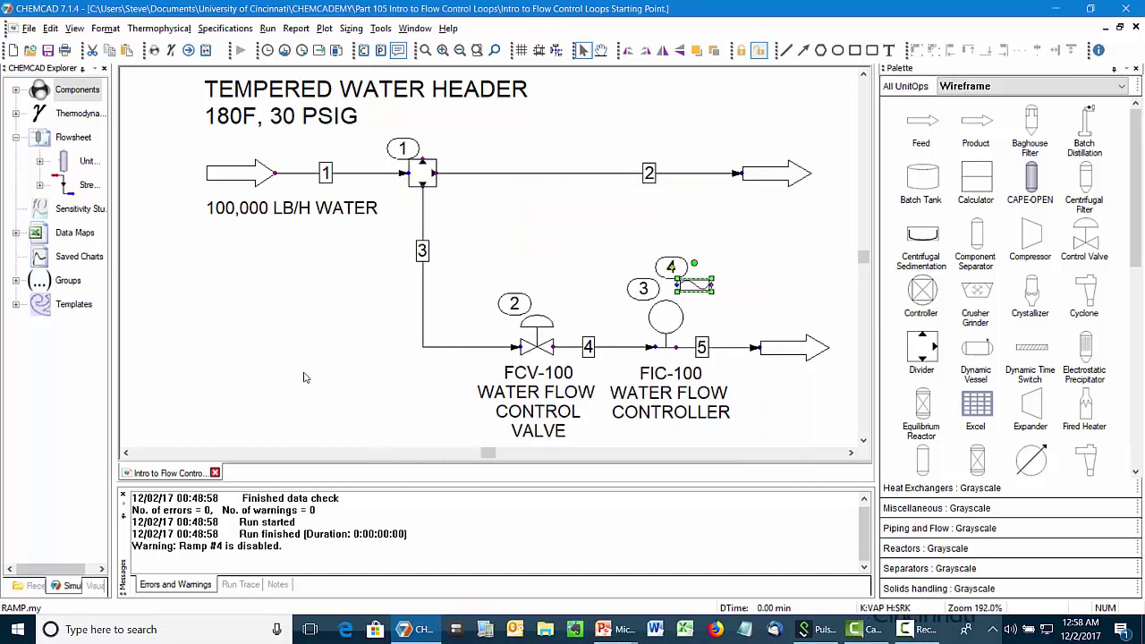
Add streams 5 and 2 to the recorded streams with RunTimePlot on for both.
left_click(268, 28)
mouse_move(294, 75)
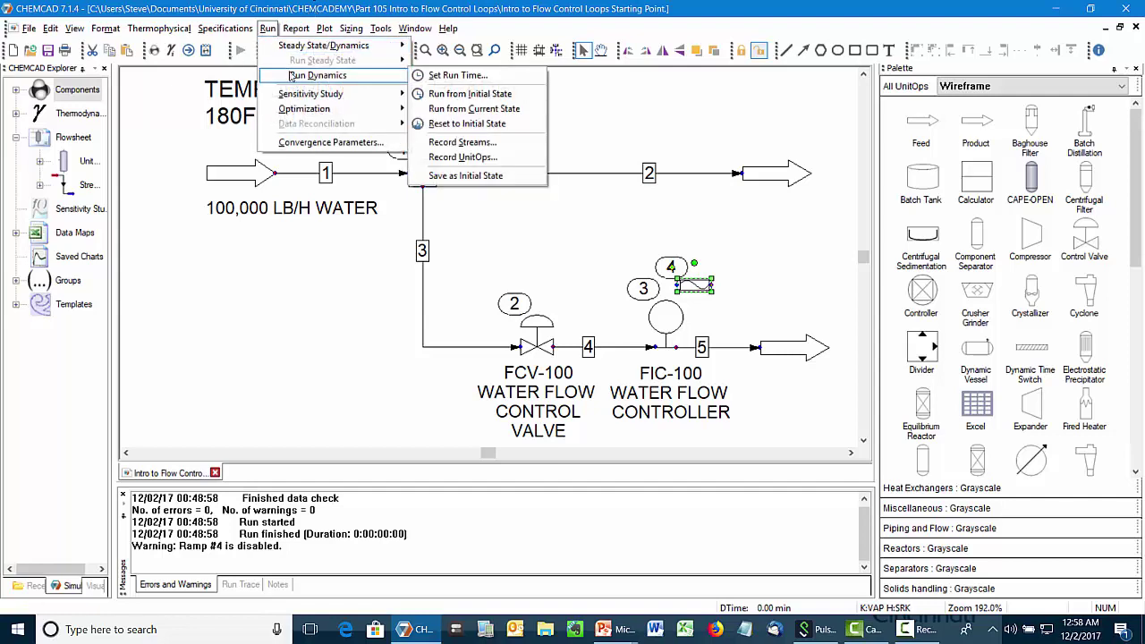
left_click(430, 144)
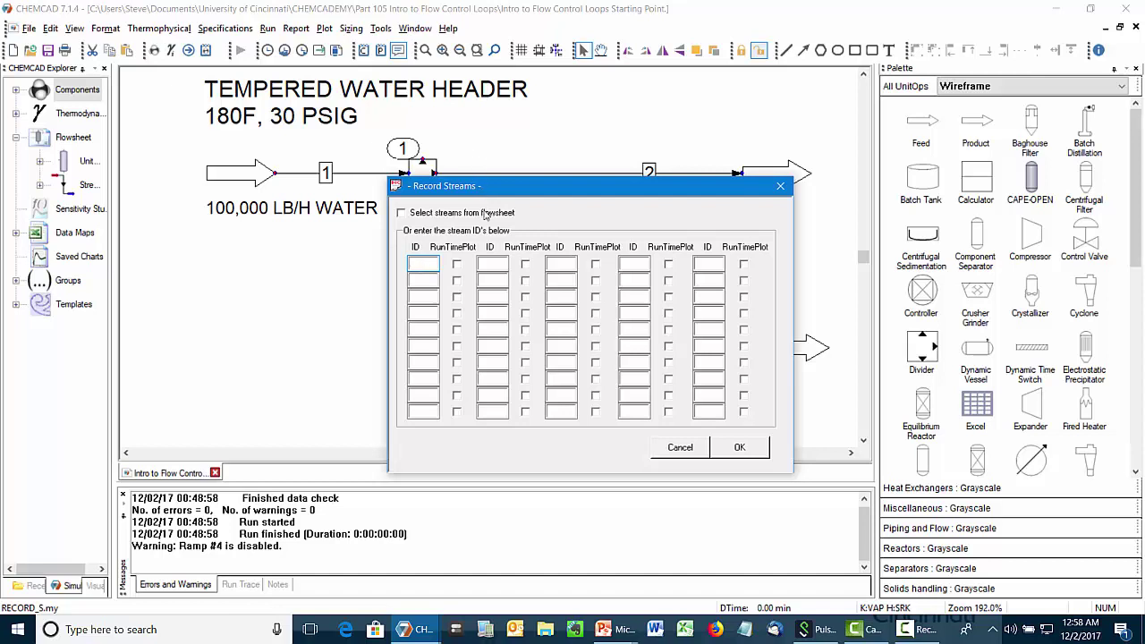
left_click(420, 279)
left_click(456, 264)
left_click(456, 280)
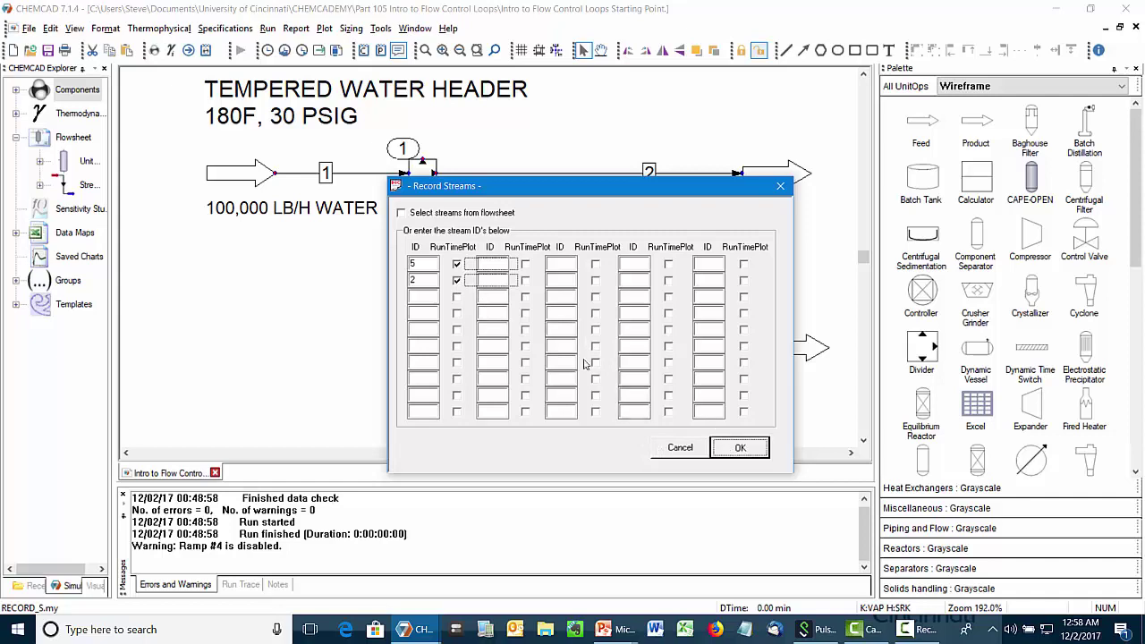
left_click(739, 447)
Choose liquid-phase mass rate as the plotted stream property.
left_click(539, 161)
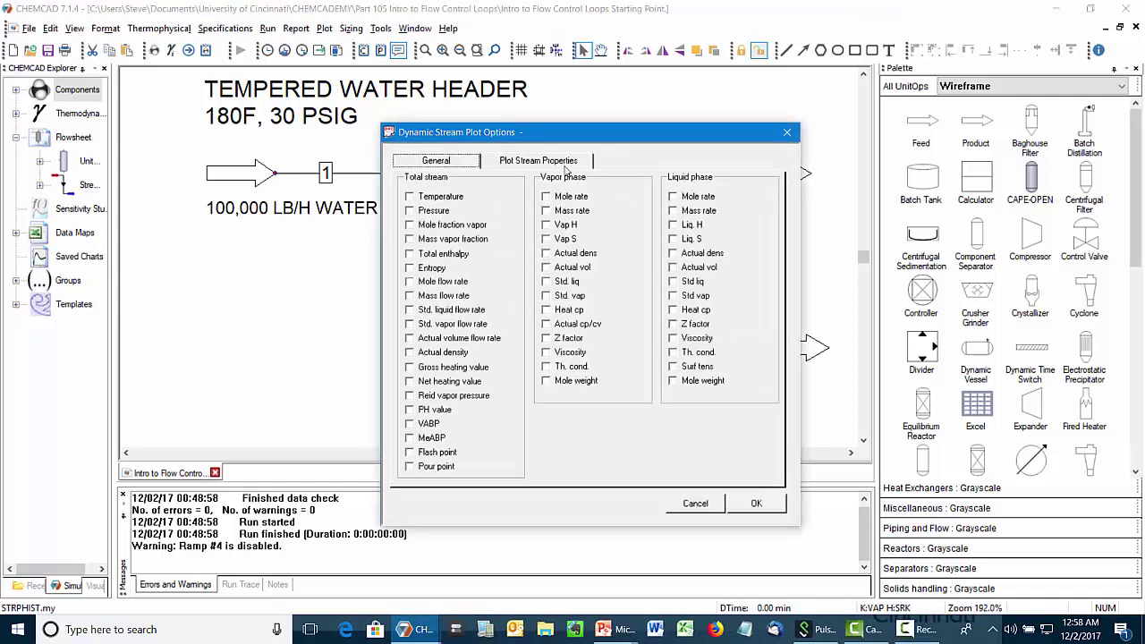
left_click(680, 211)
left_click(753, 503)
left_click(756, 504)
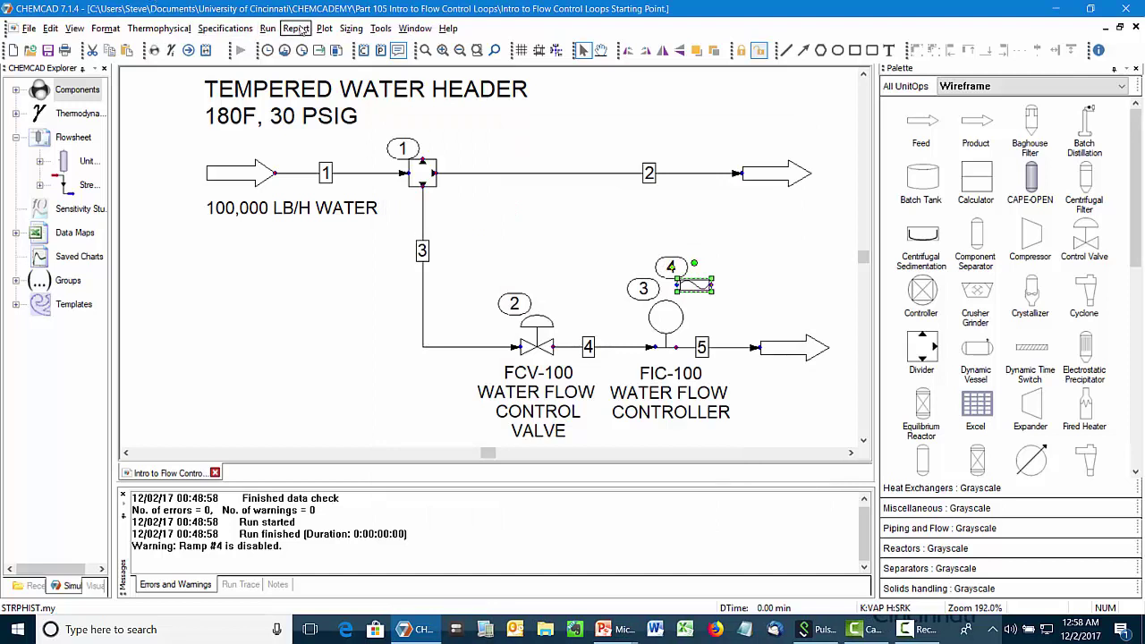
Record valve unit 2 (FCV-100) with a run-time plot of '11 Valve position %'.
left_click(268, 28)
mouse_move(290, 75)
left_click(461, 157)
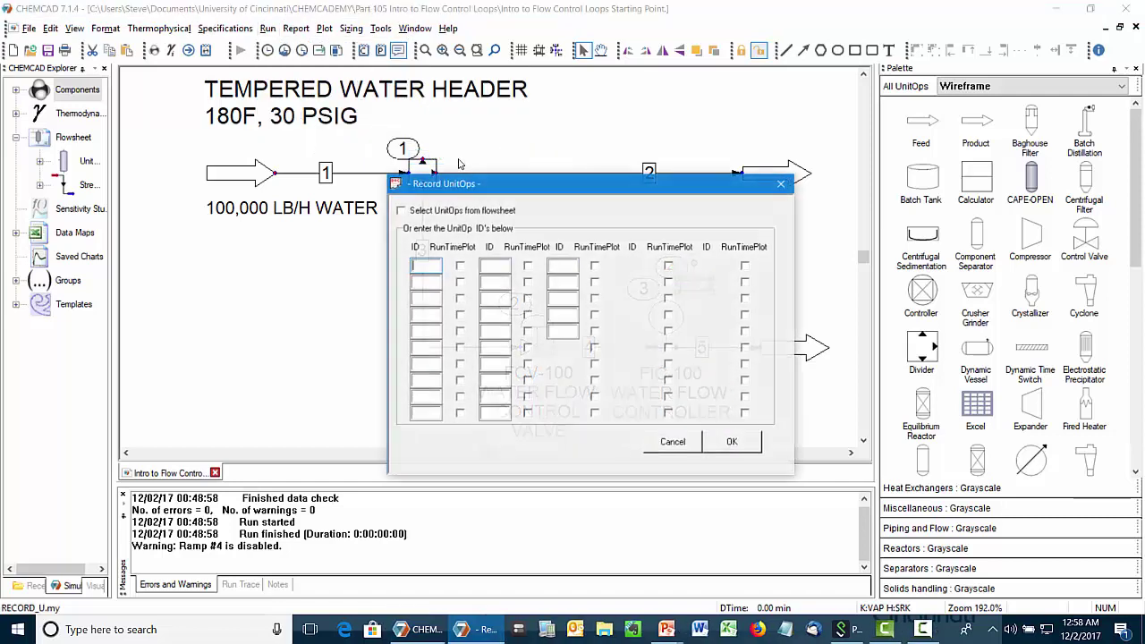
left_click_drag(480, 184, 183, 144)
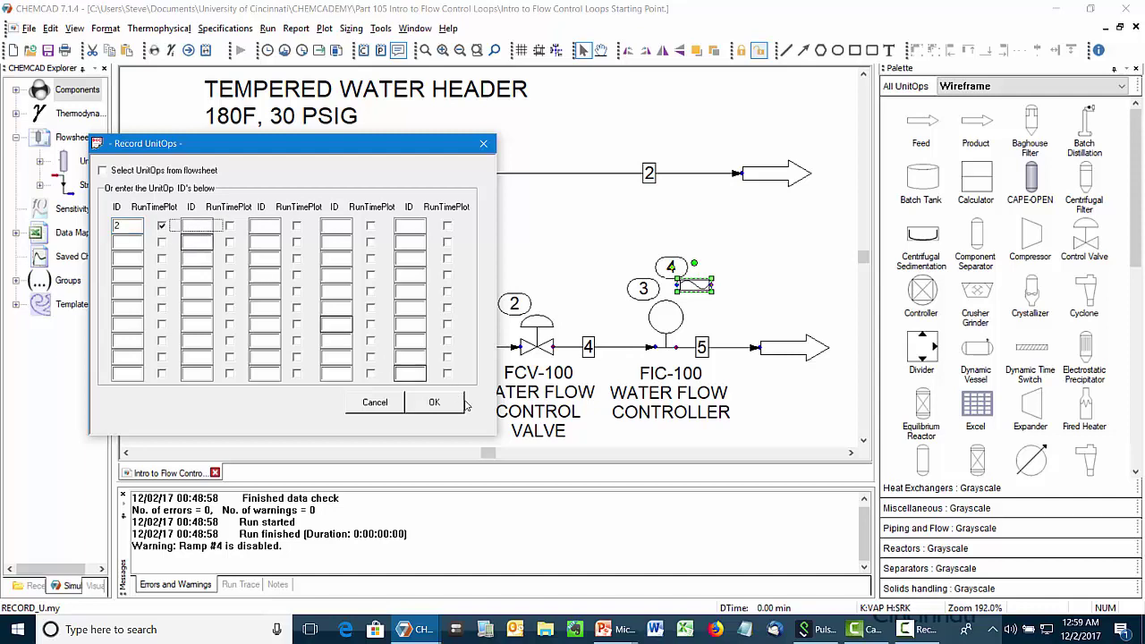
left_click(435, 402)
left_click(499, 285)
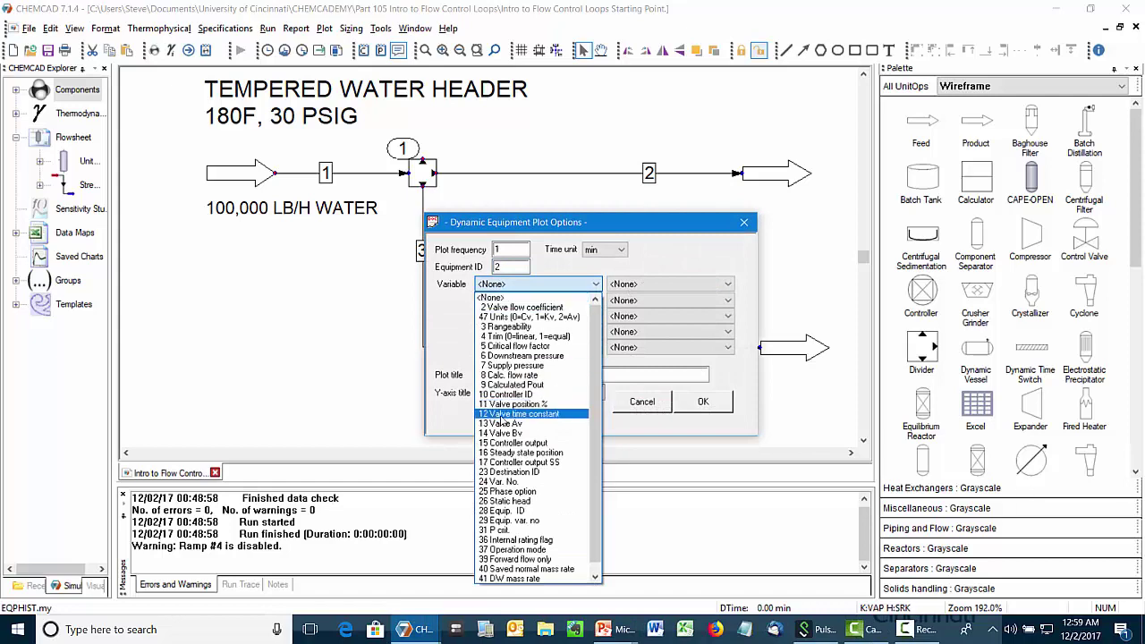
left_click(505, 404)
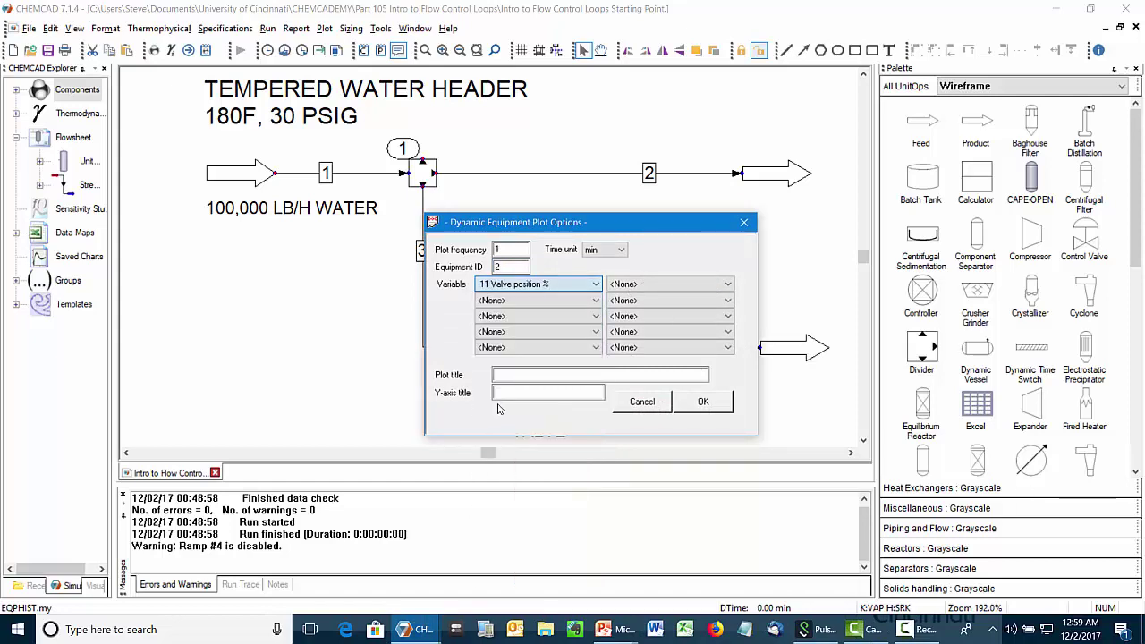
left_click(702, 402)
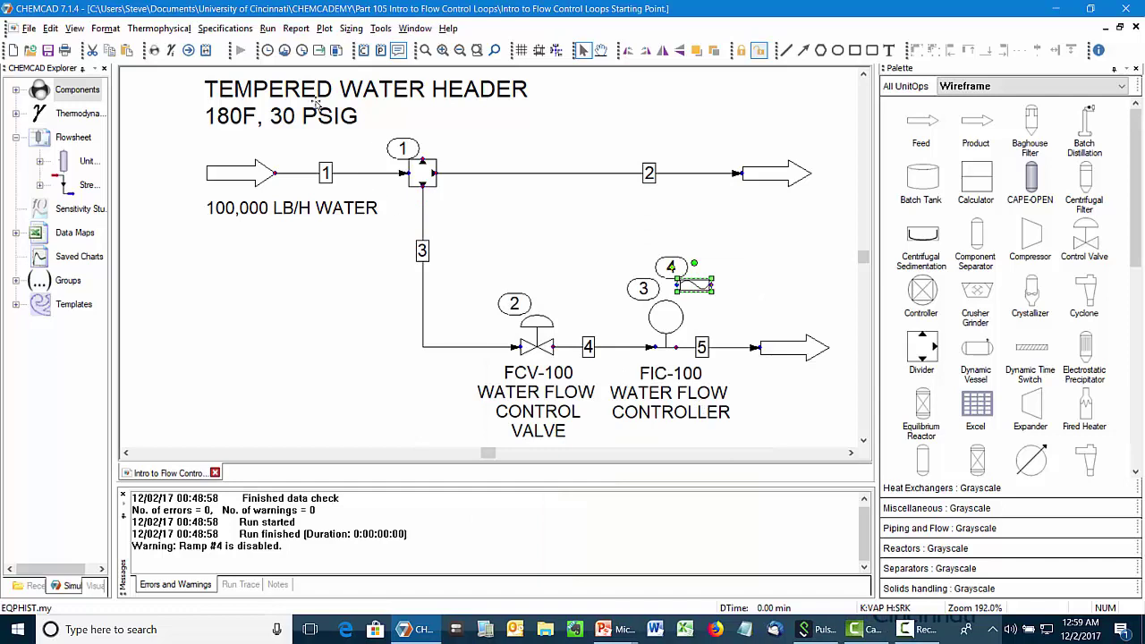
Keep ramp 4 disabled and run the 8-minute dynamic simulation from the initial state.
double_click(702, 290)
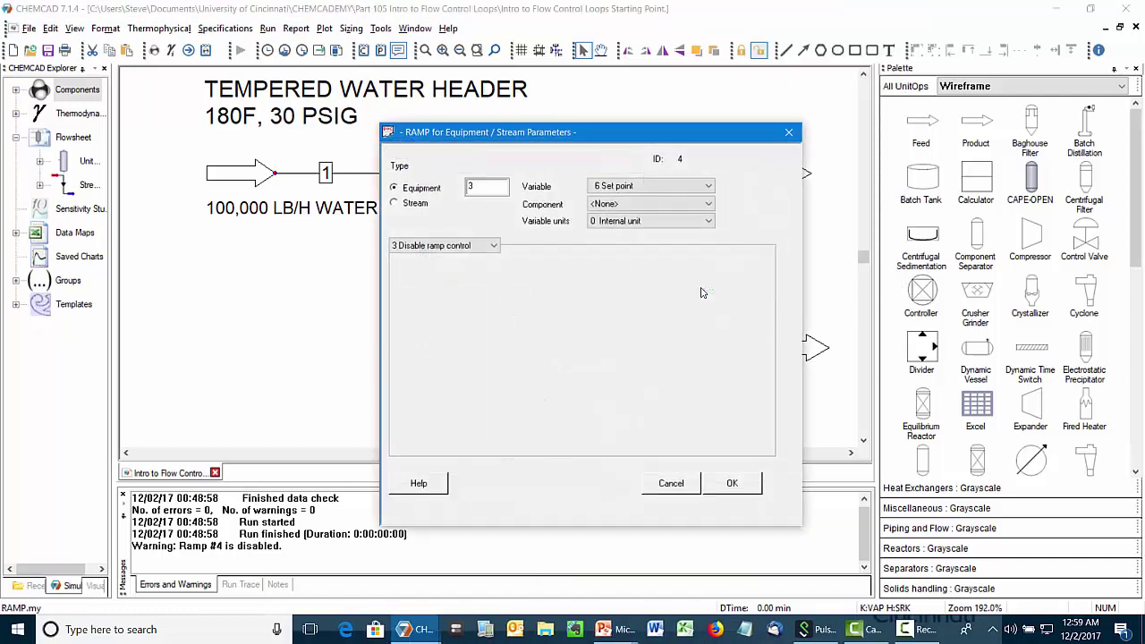
left_click(730, 483)
left_click(571, 441)
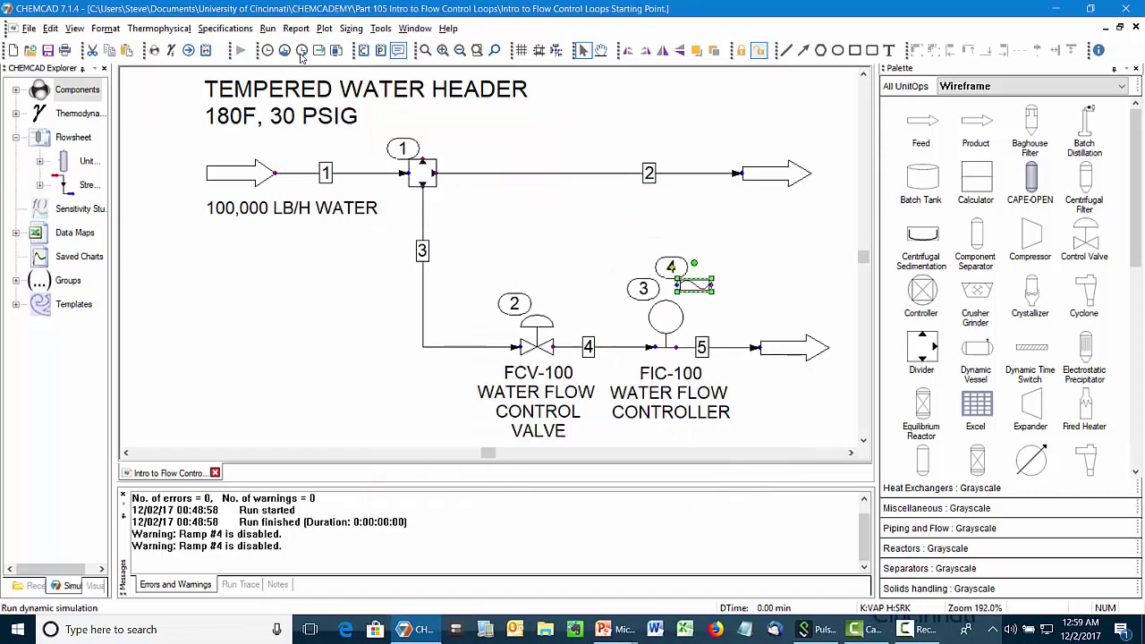
left_click(240, 49)
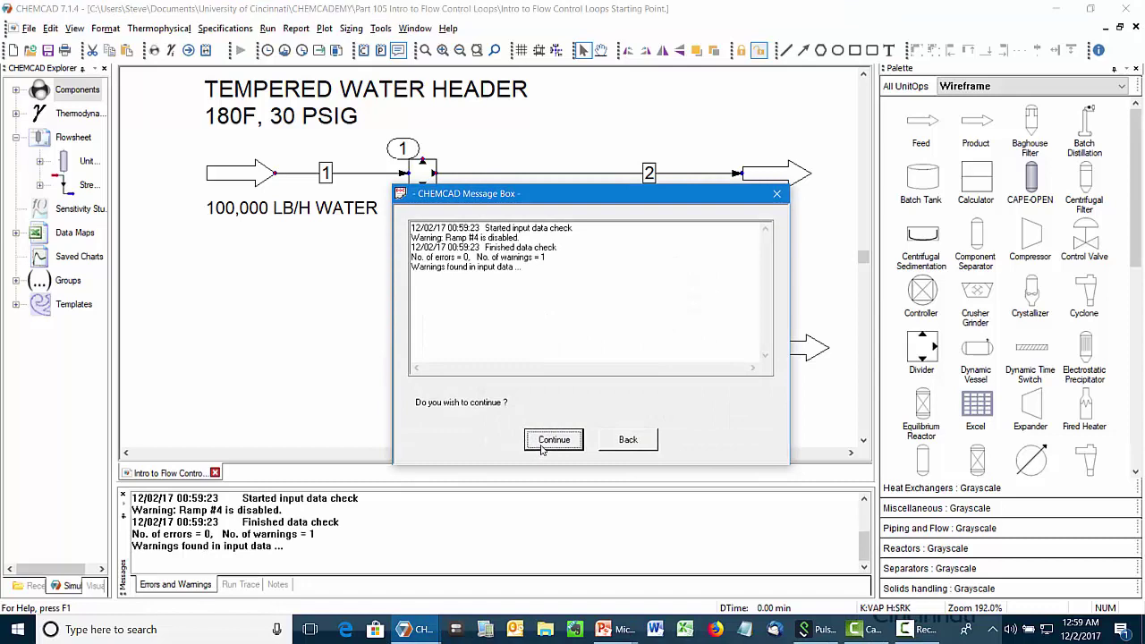
left_click(540, 444)
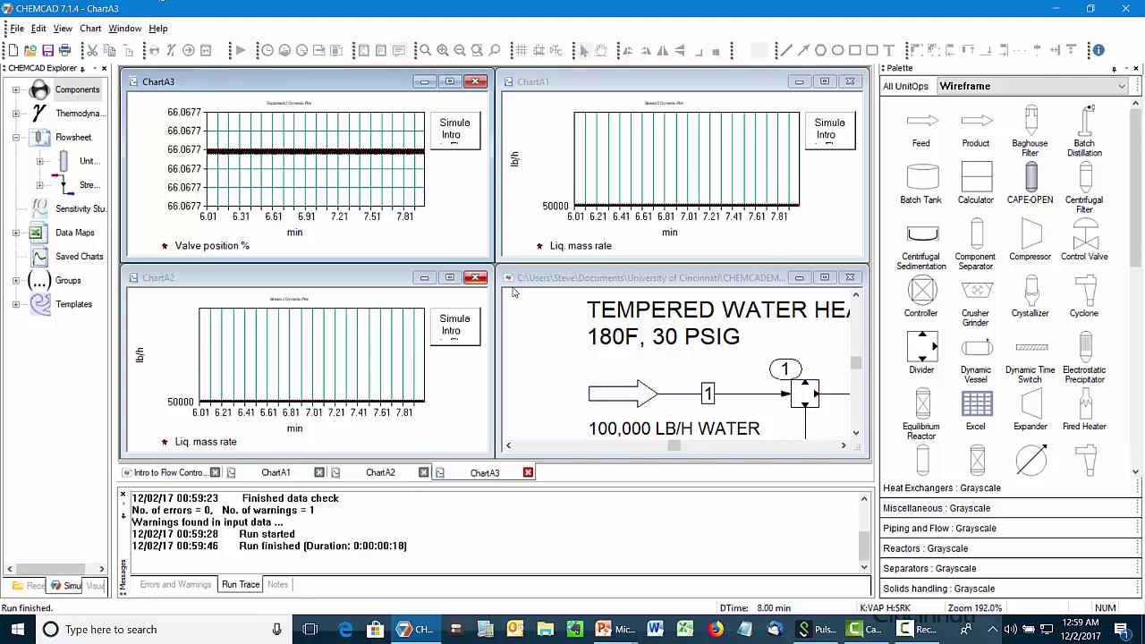
Close all charts, plot stream 5's dynamic history, then close the flat Stream 5 plot.
left_click(124, 28)
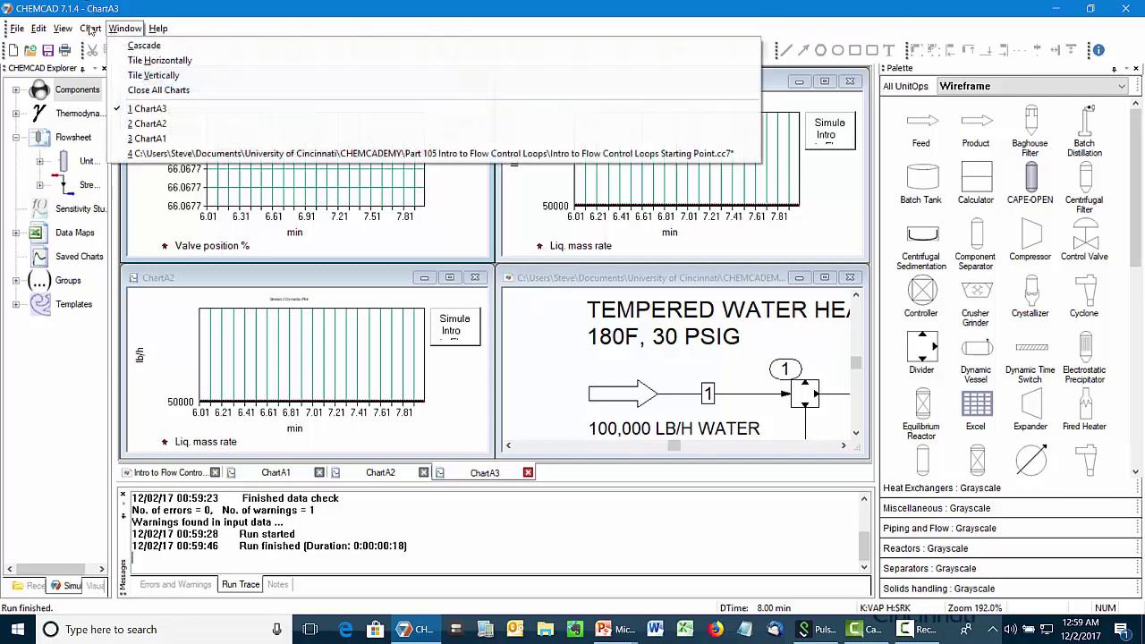
left_click(157, 89)
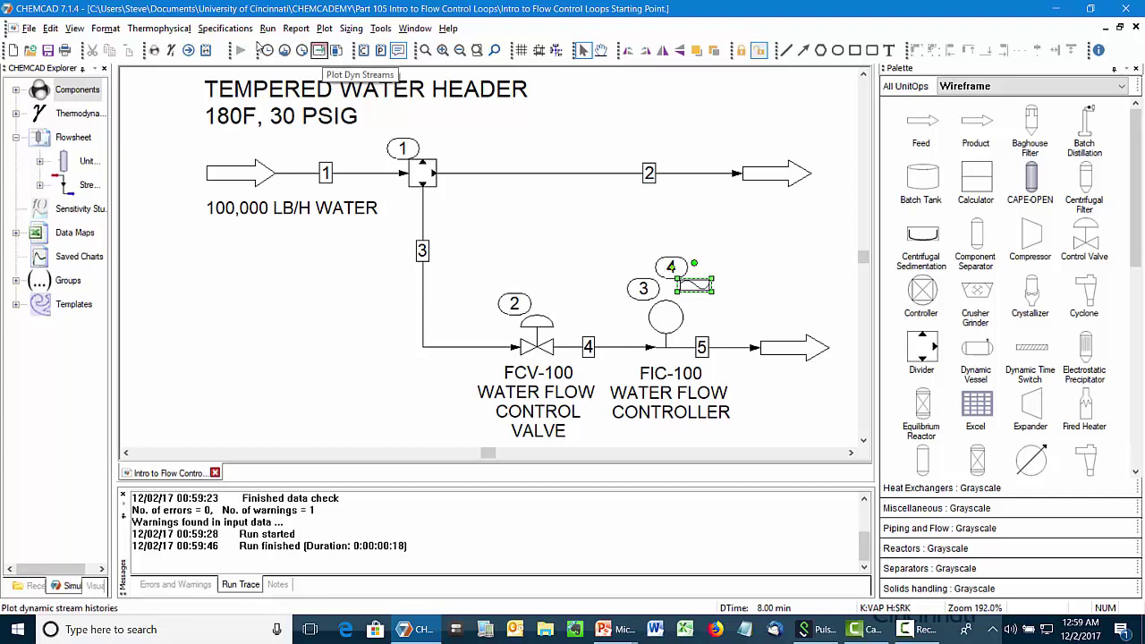
left_click(318, 50)
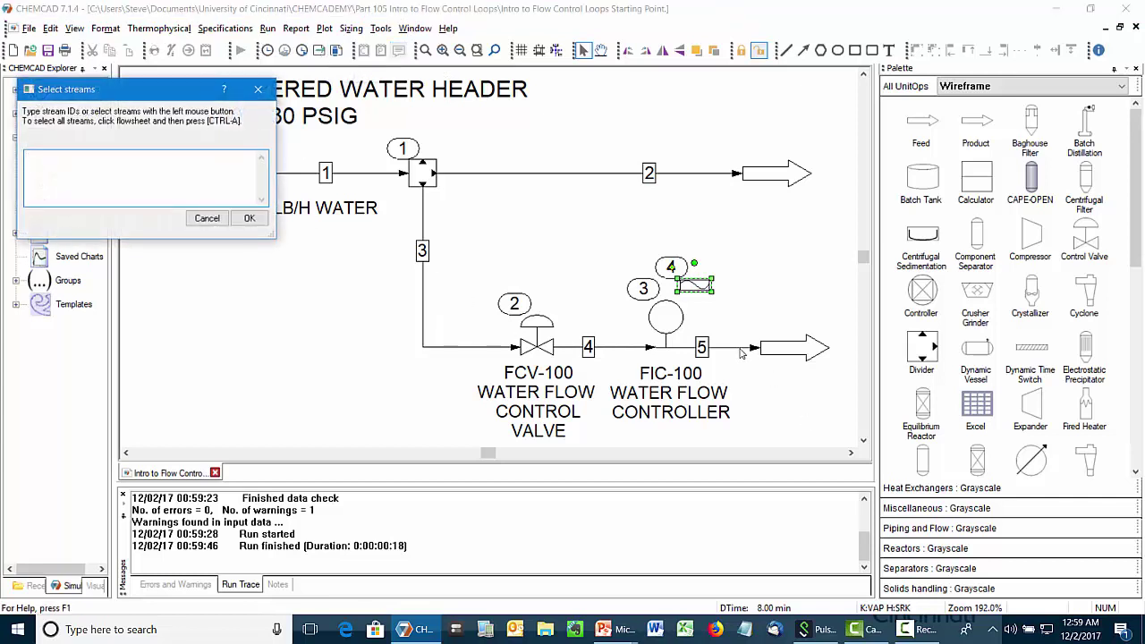
left_click(740, 352)
left_click(249, 218)
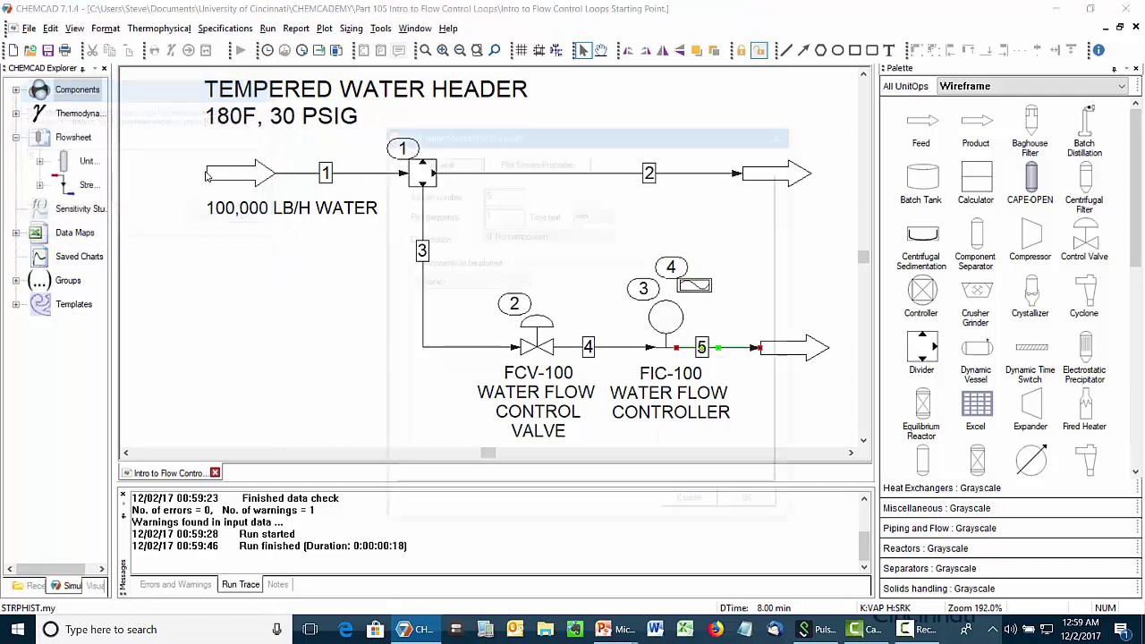
left_click(547, 163)
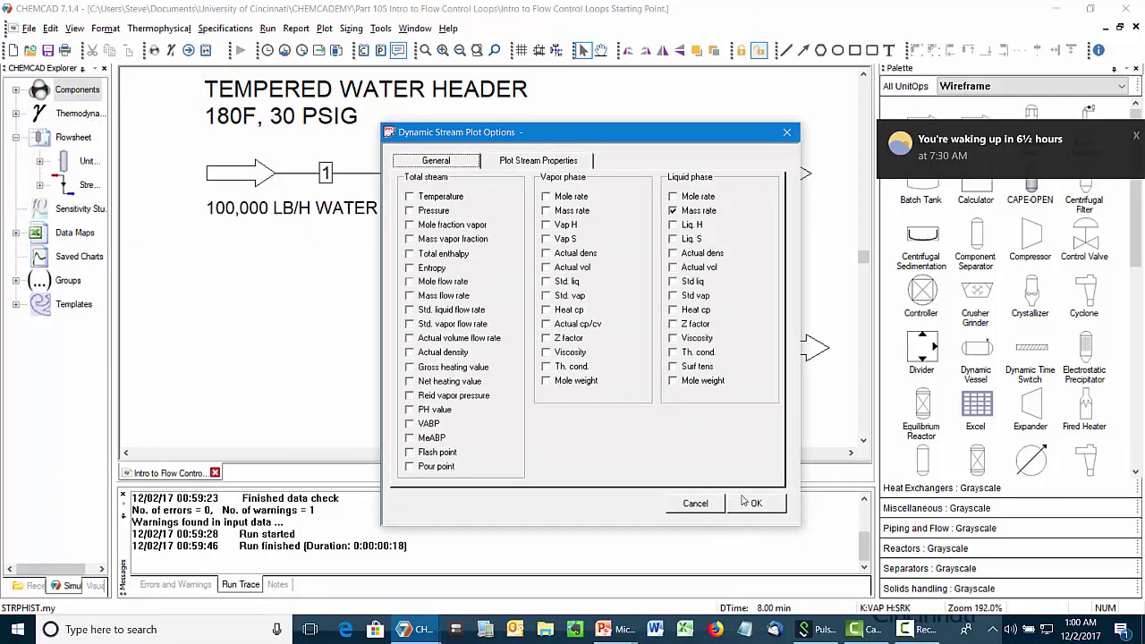
left_click(755, 503)
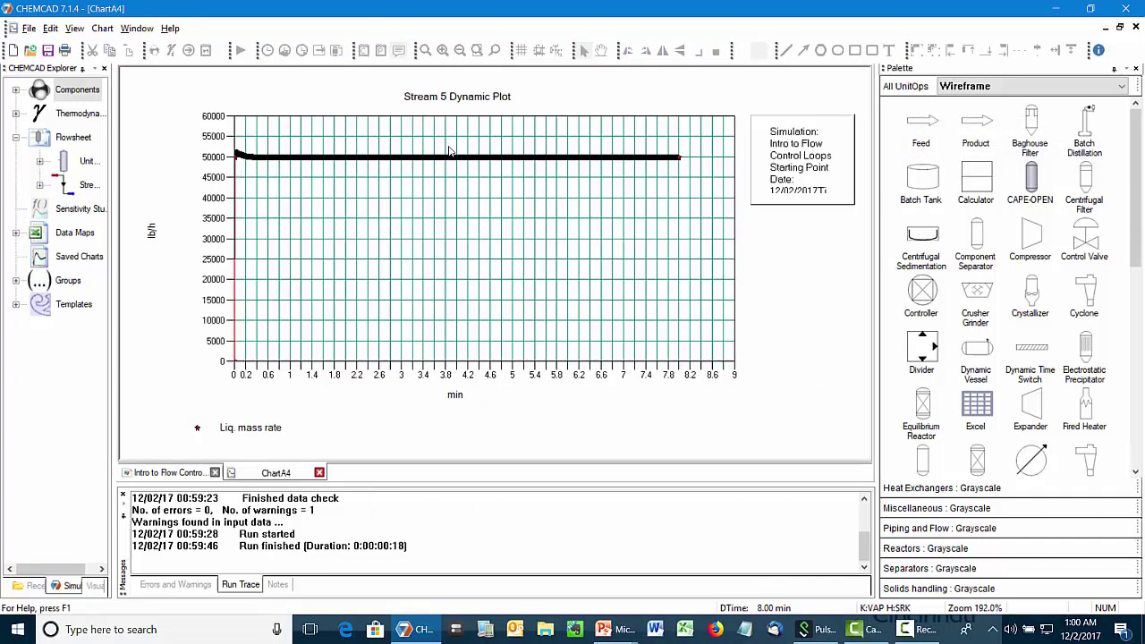
left_click(318, 473)
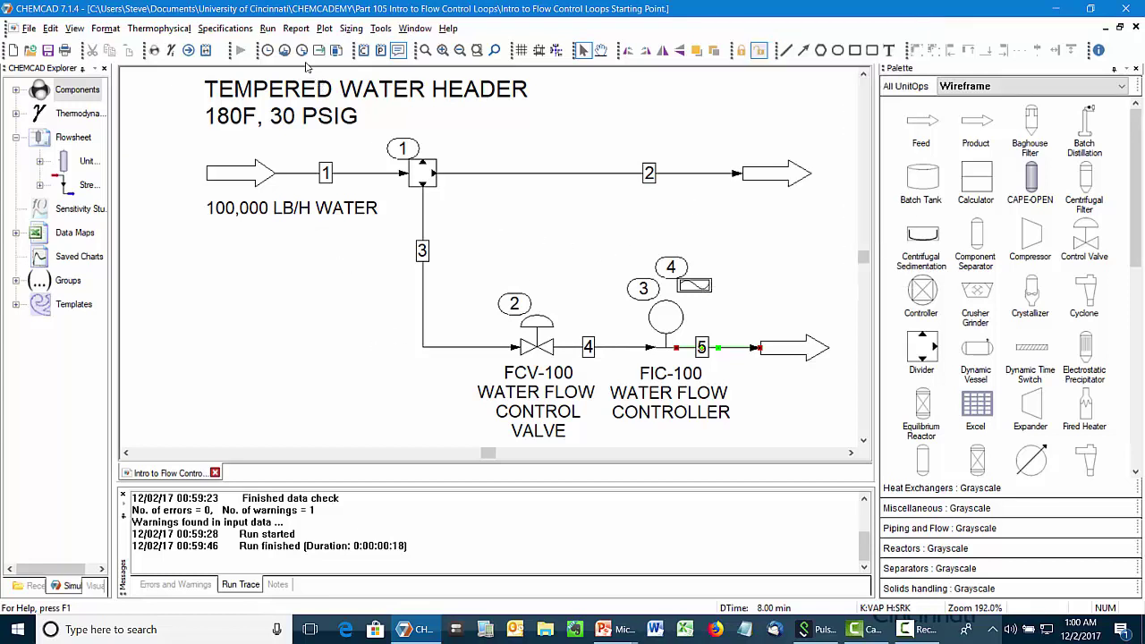
Save the current conditions as the new initial state, replacing the original one.
left_click(270, 30)
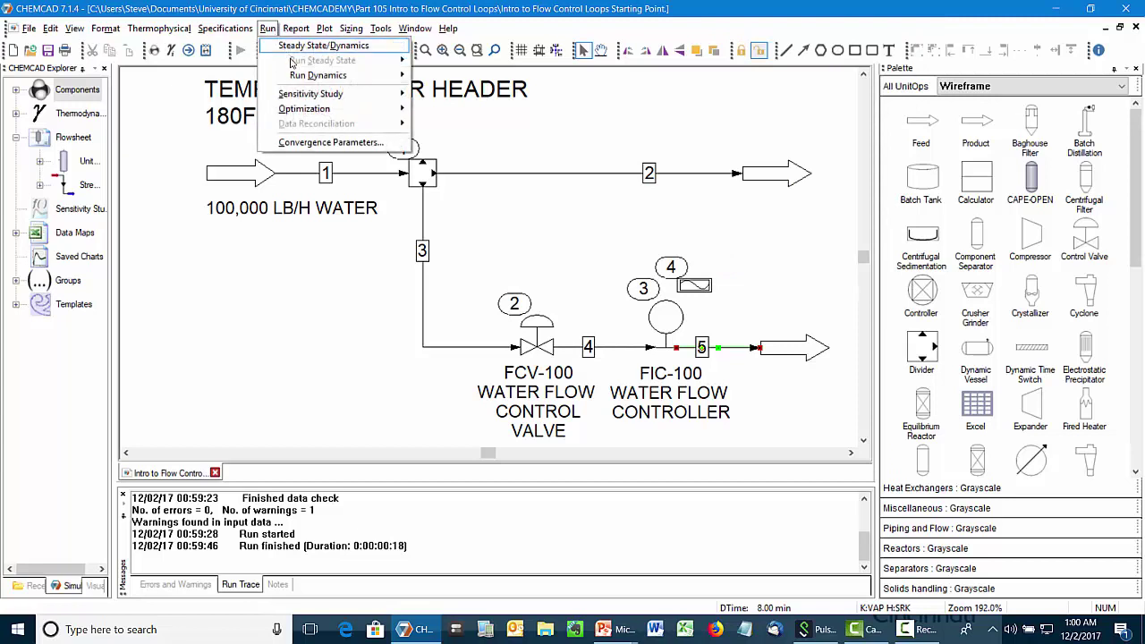
mouse_move(317, 75)
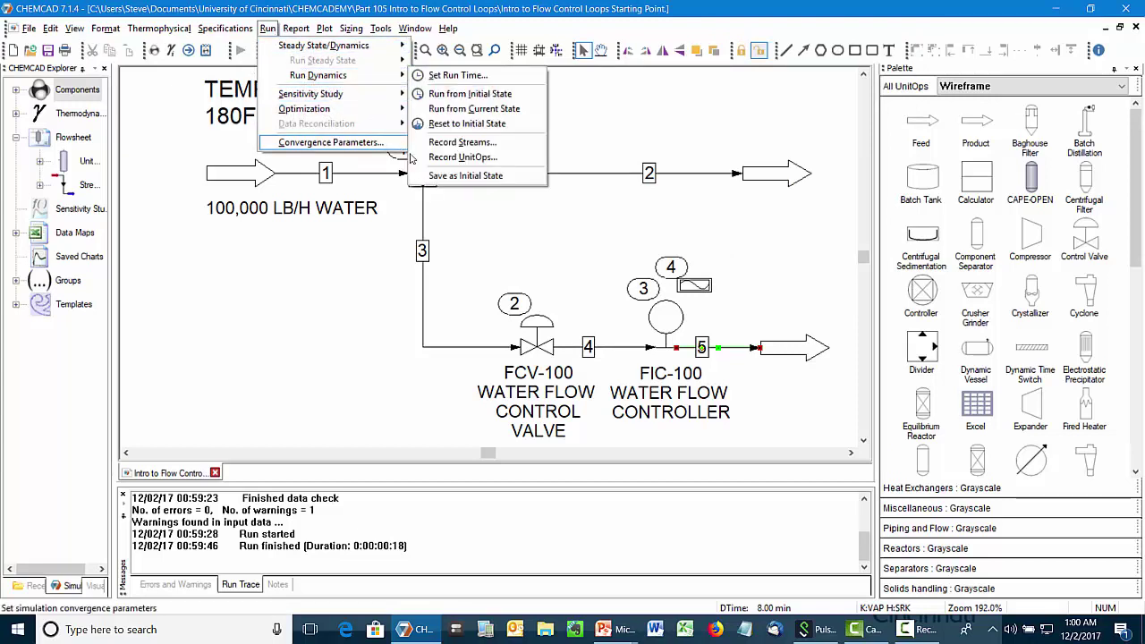
left_click(434, 176)
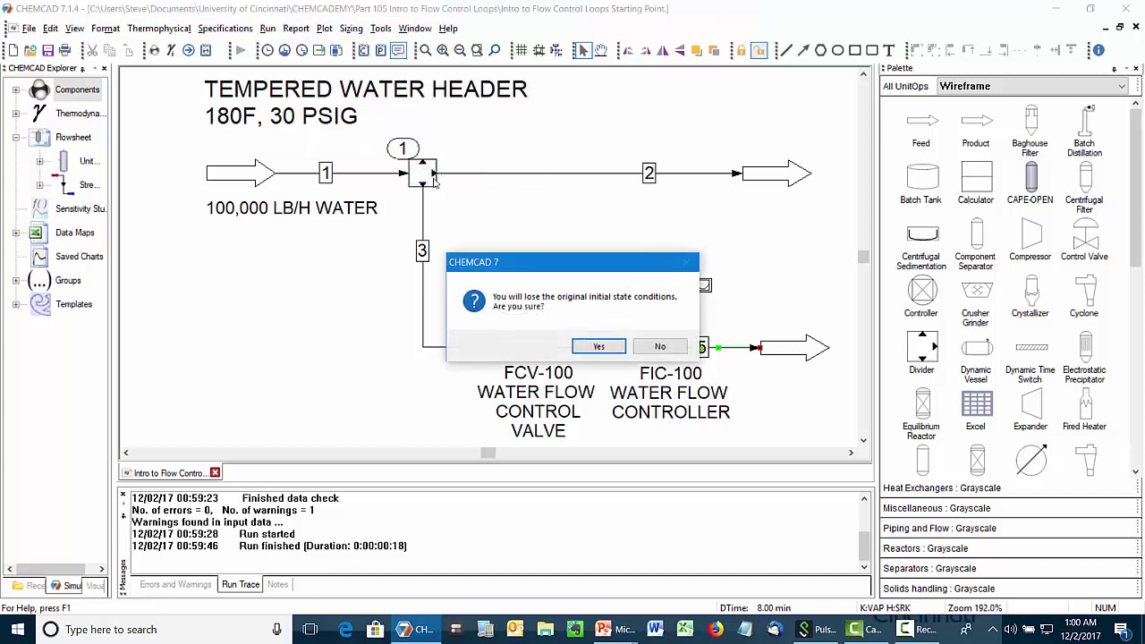
left_click(596, 346)
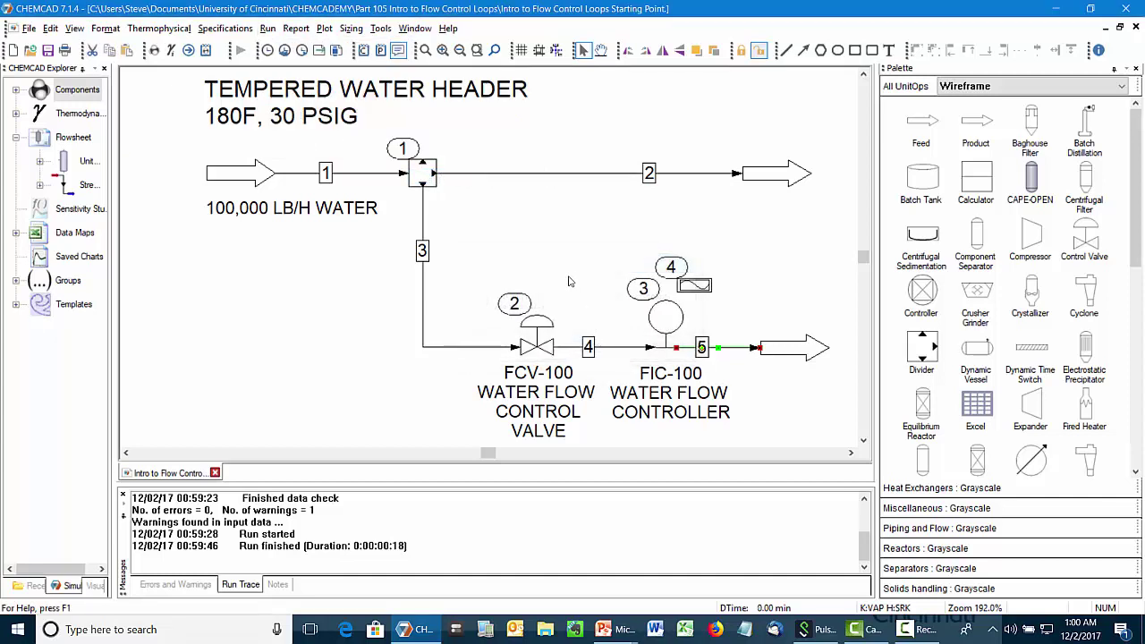
left_click(454, 222)
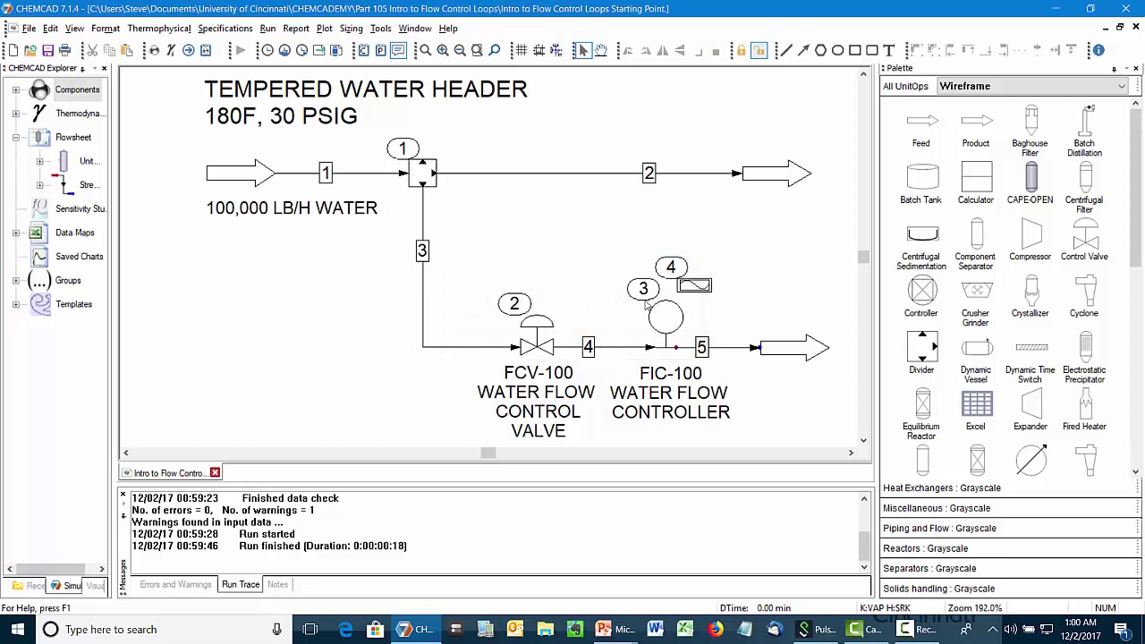
Set ramp 4 to '0 Use the table below' so it follows its set-point steps.
double_click(694, 286)
left_click(489, 246)
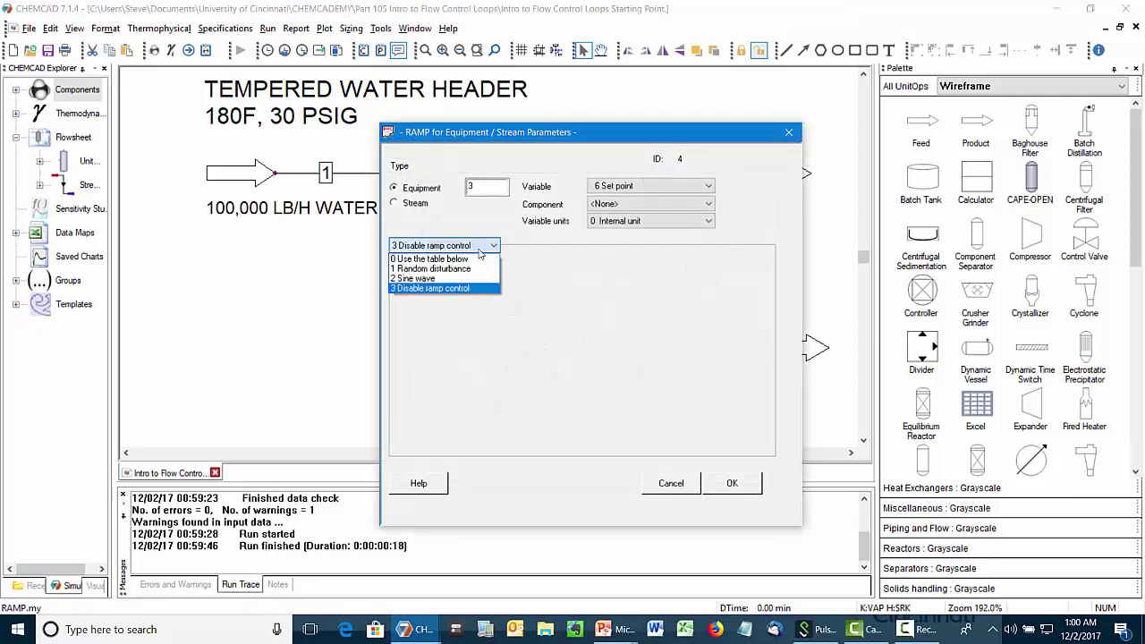
left_click(479, 259)
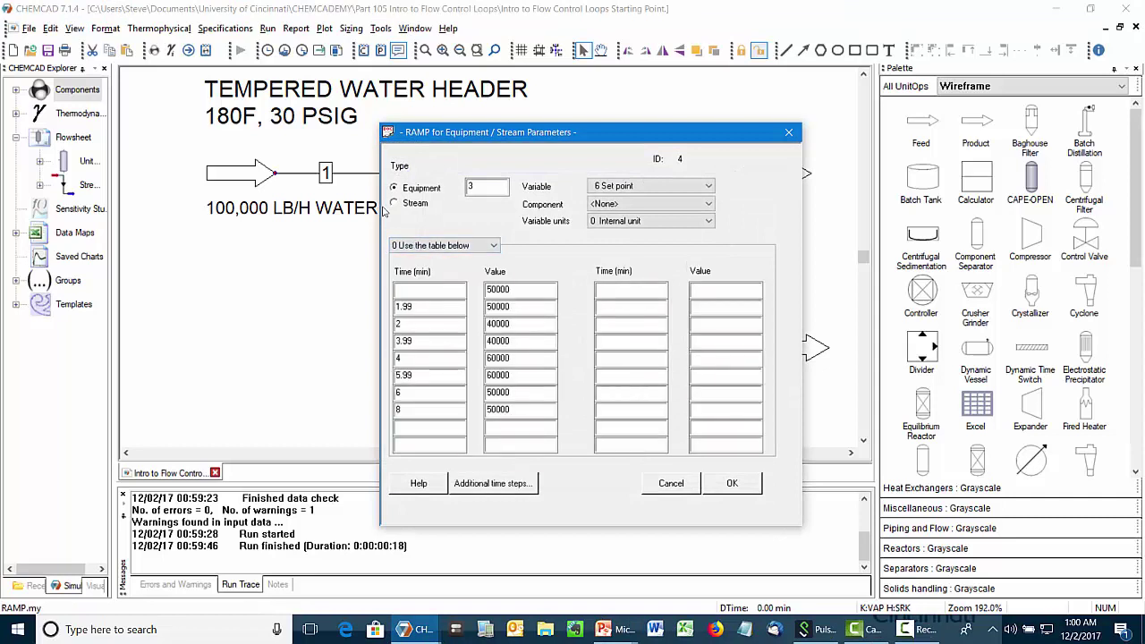
left_click(731, 483)
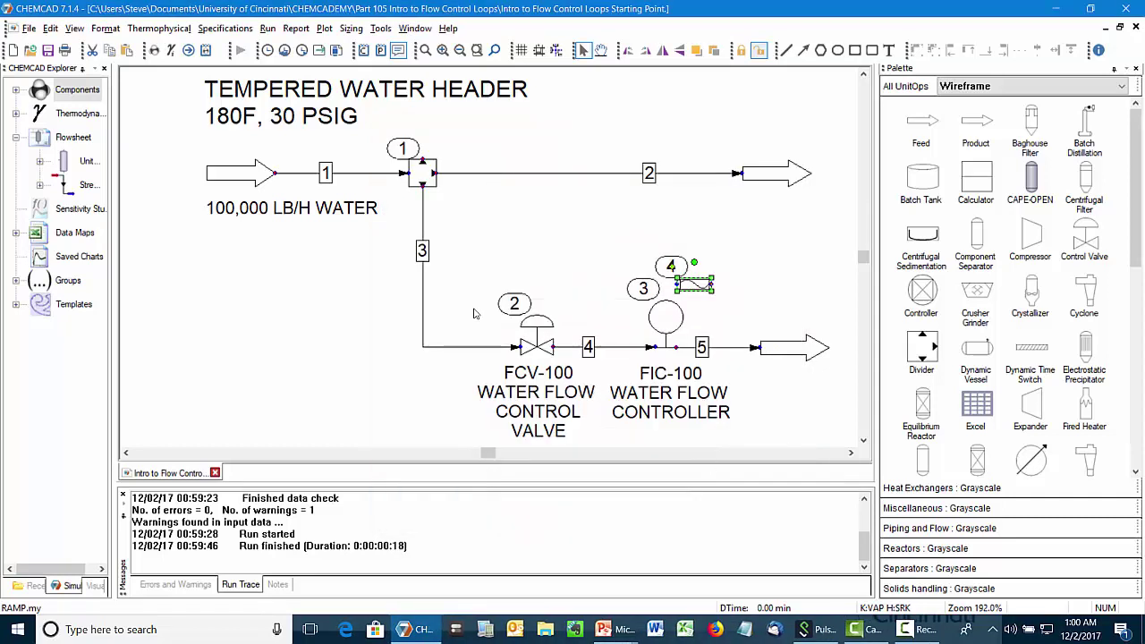
Run the dynamics, close old charts, and plot stream 5 stepping between 40000 and 60000 lb/h.
left_click(303, 51)
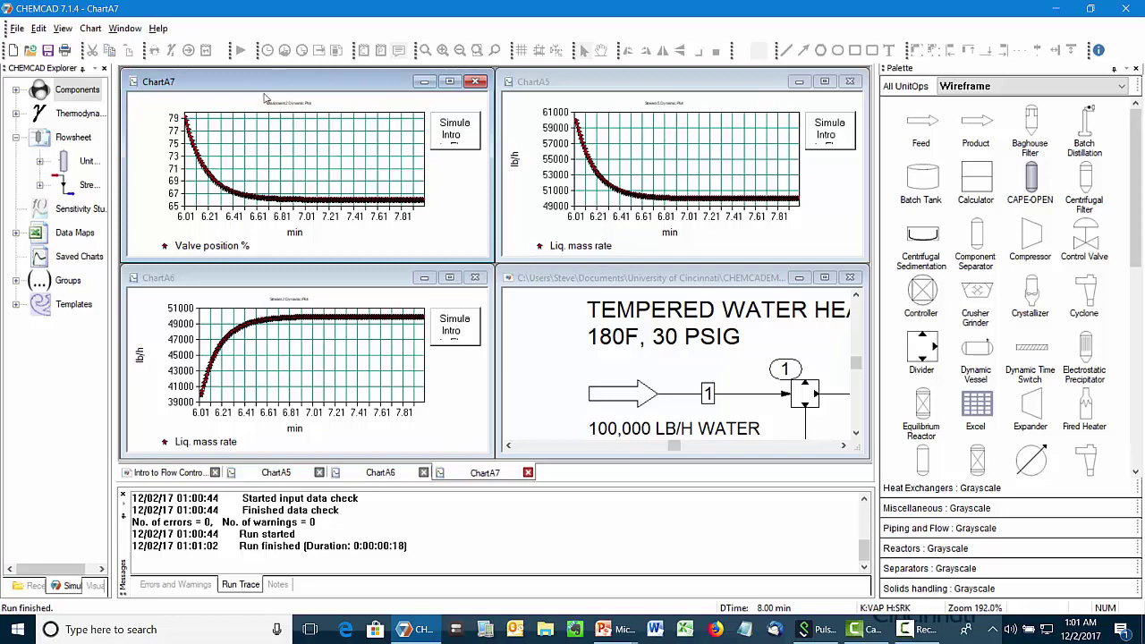
left_click(124, 27)
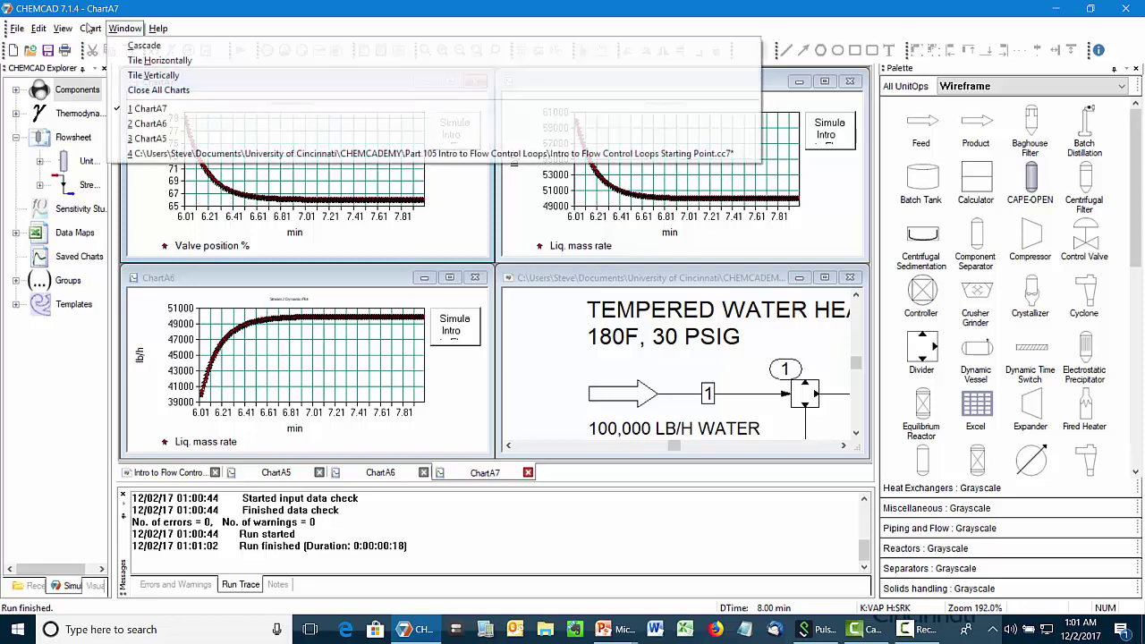
left_click(131, 90)
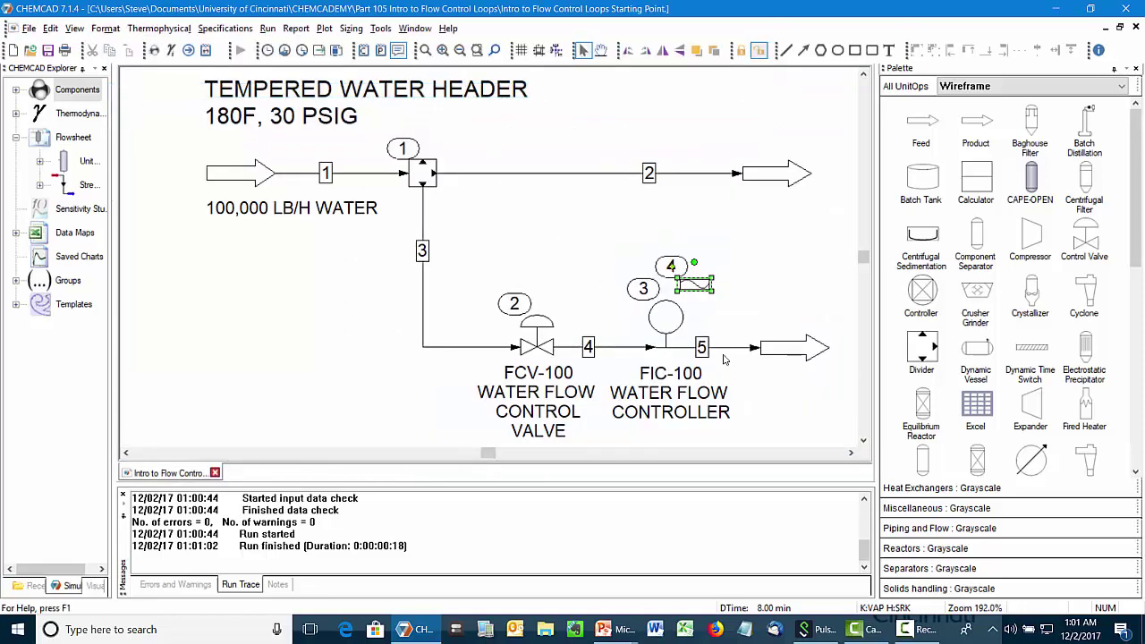
left_click(698, 351)
left_click(318, 50)
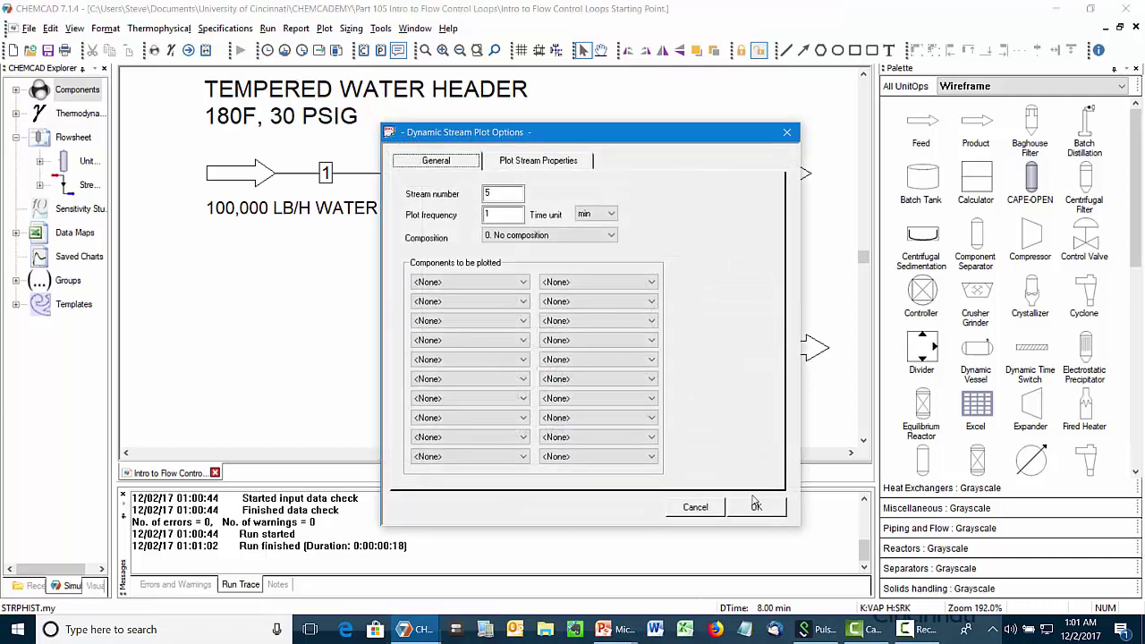
left_click(757, 507)
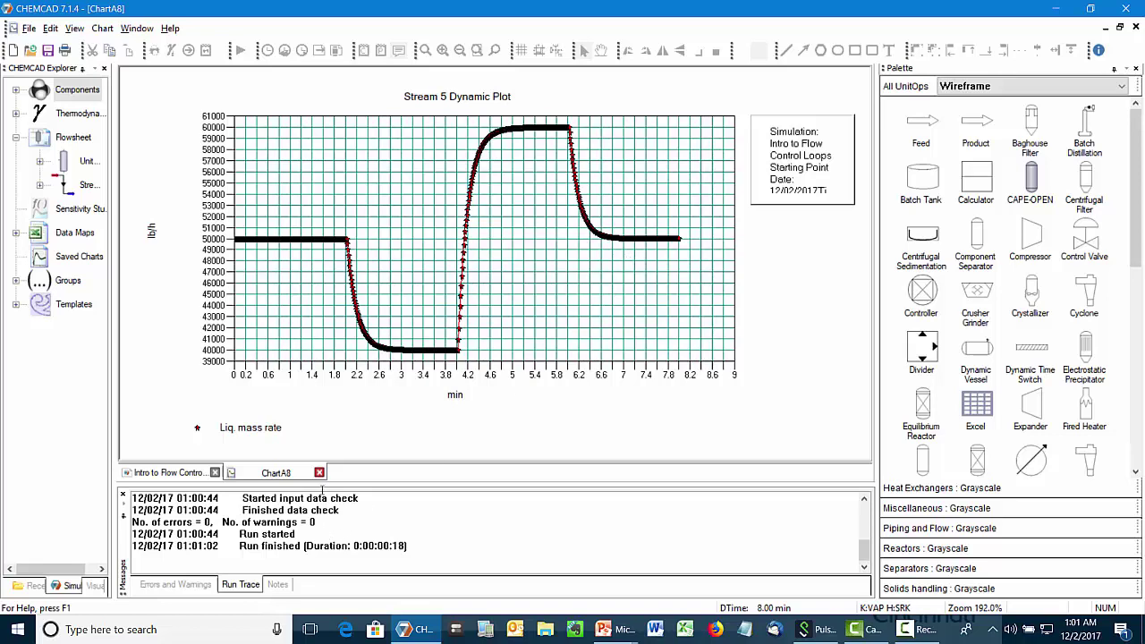
Close the Stream 5 plot and revert the simulation to time zero.
left_click(320, 472)
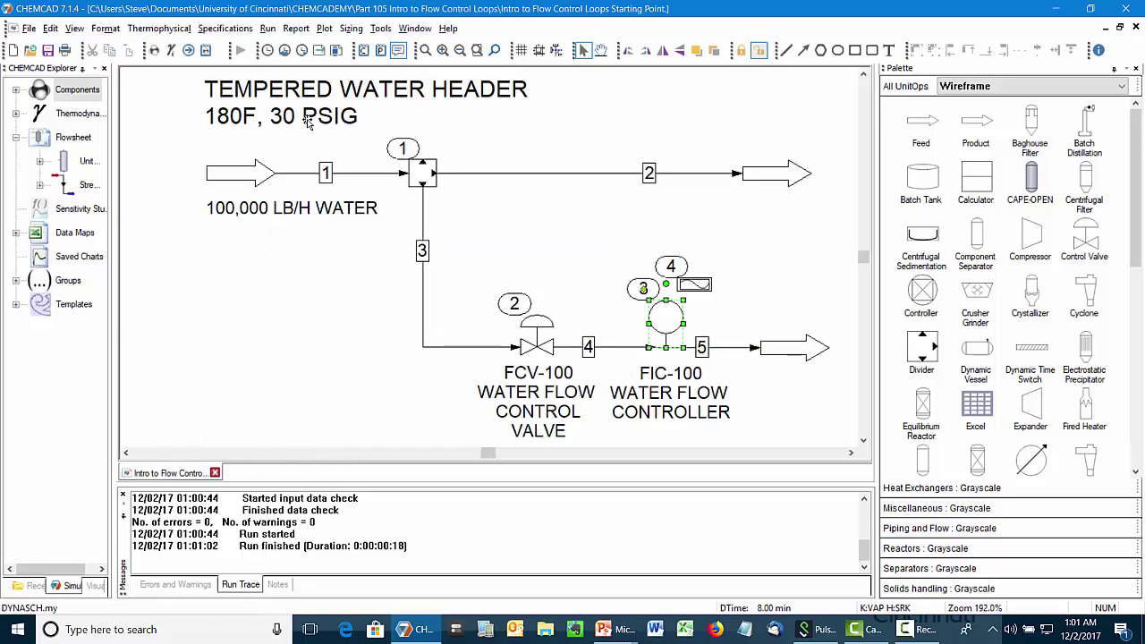
left_click(235, 49)
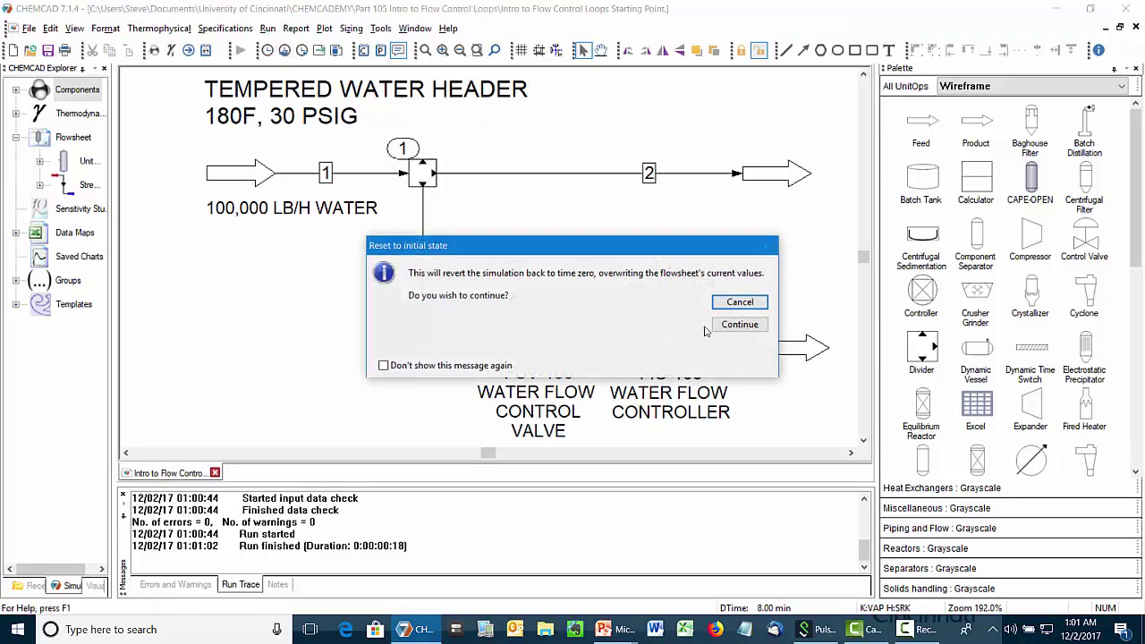
left_click(739, 324)
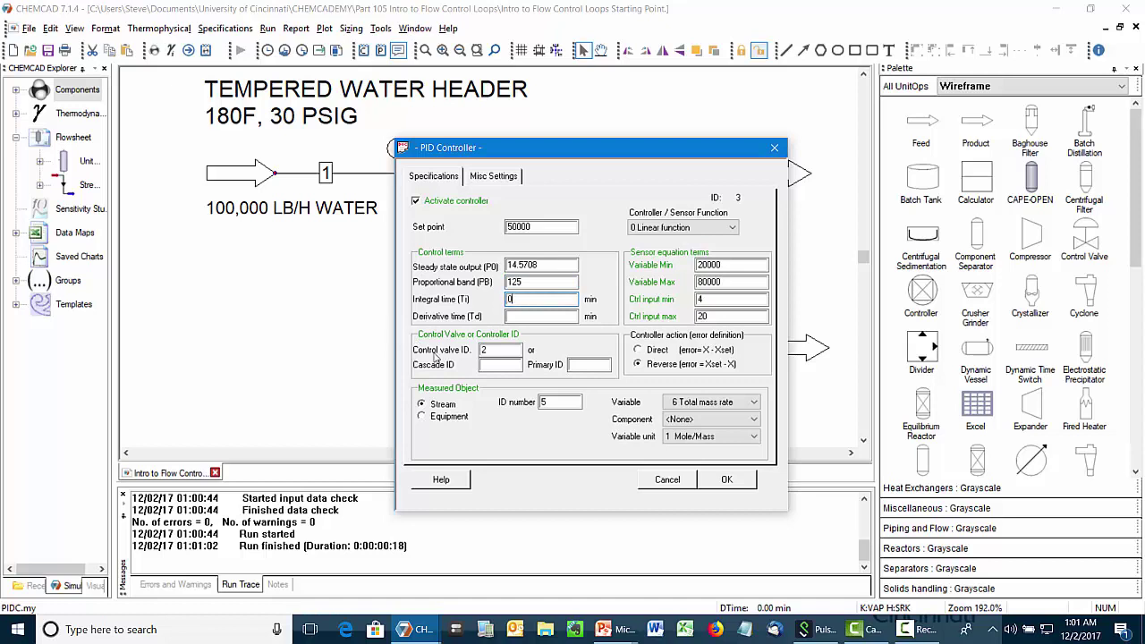
Keep the PID controller settings, rerun the dynamics, and maximise the flowsheet window.
key("Return")
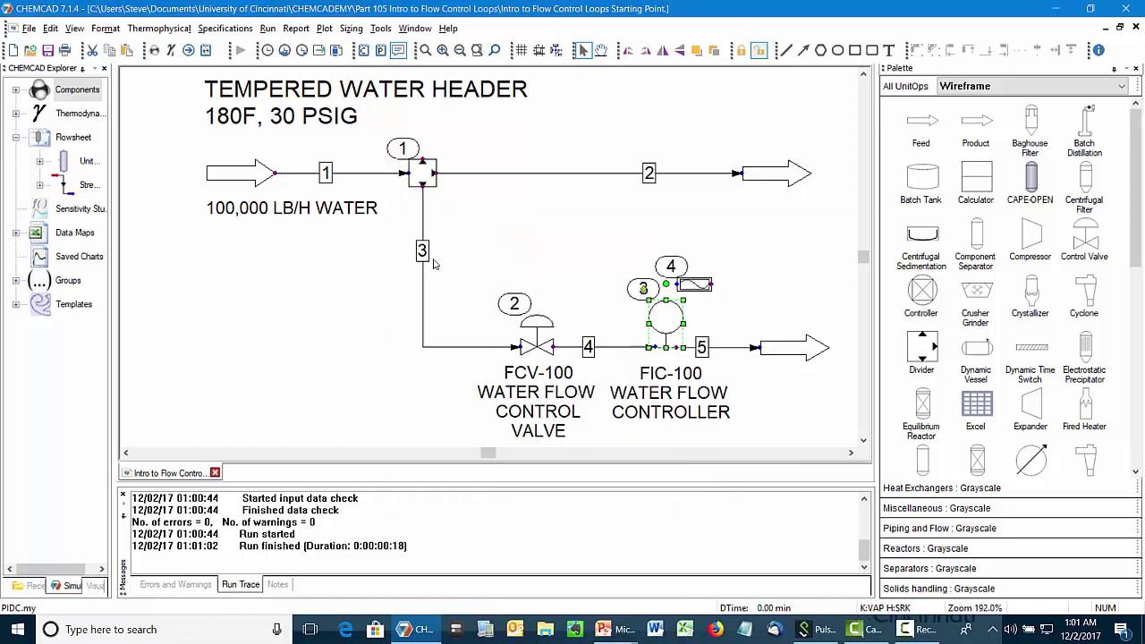
left_click(302, 51)
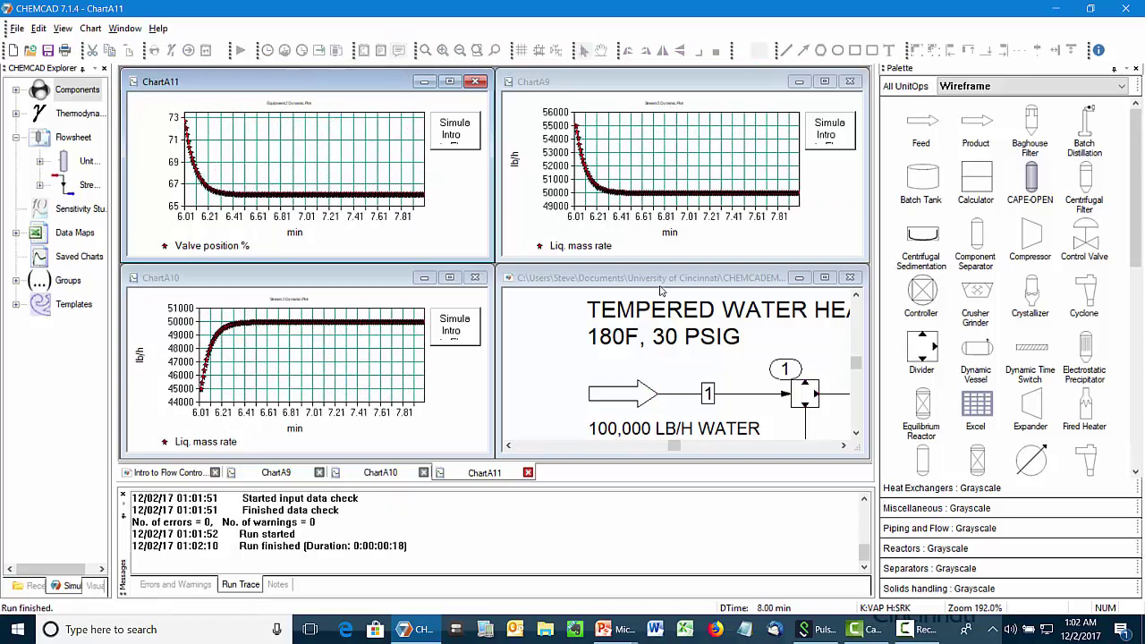
double_click(657, 278)
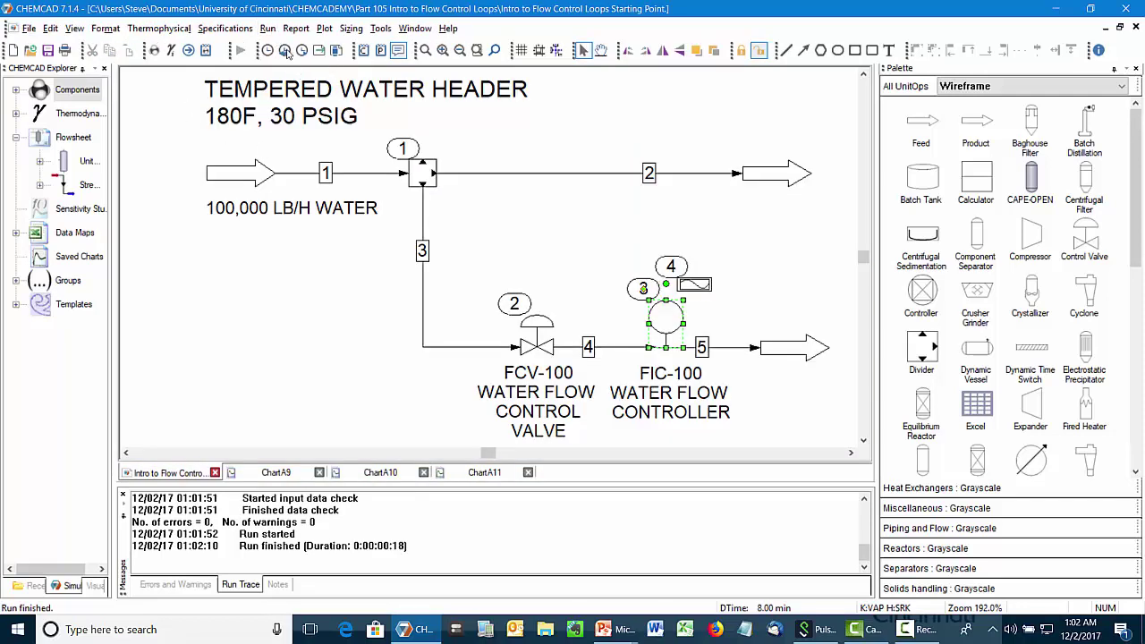
Plot stream 5's flow, which levels off at 45000 and 55000 lb/h.
left_click(723, 353)
left_click(319, 50)
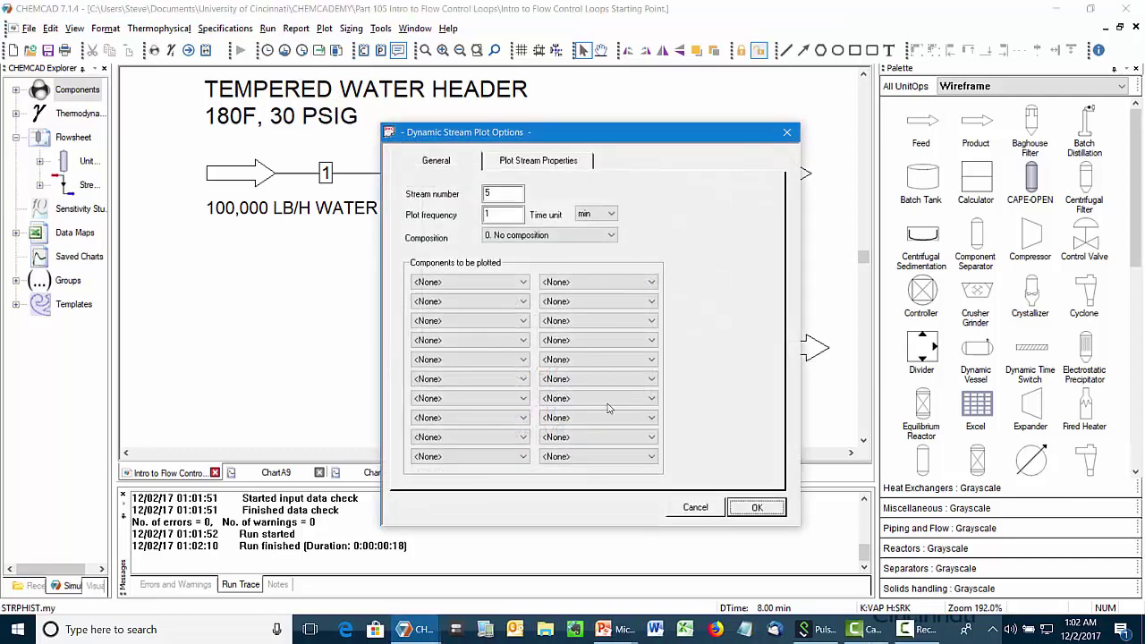
left_click(756, 507)
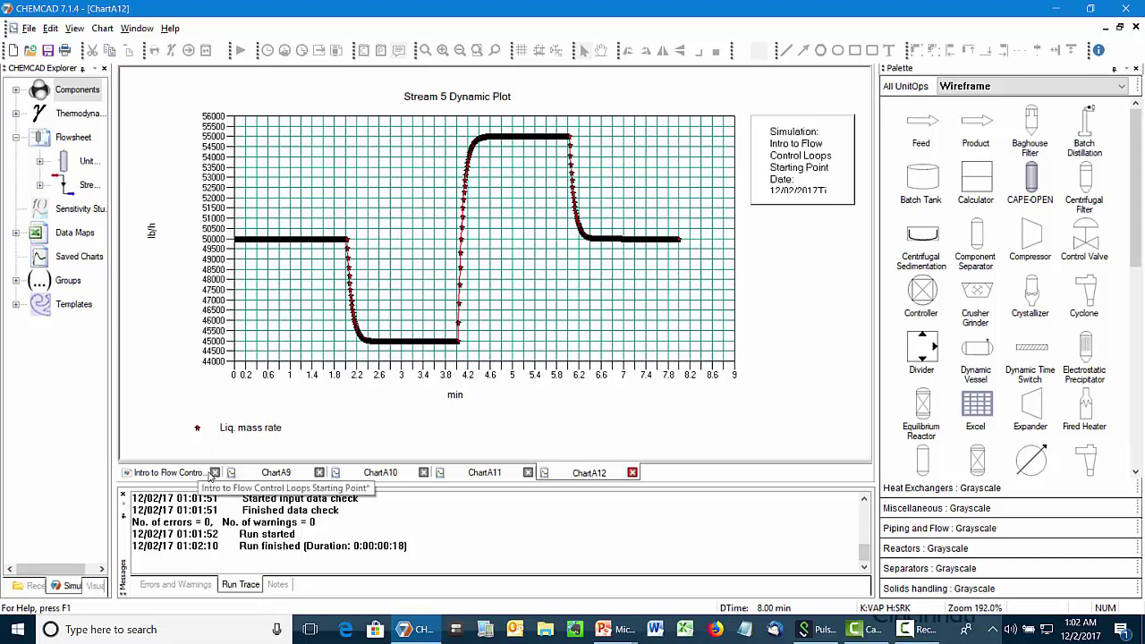
Close all the chart windows.
left_click(102, 27)
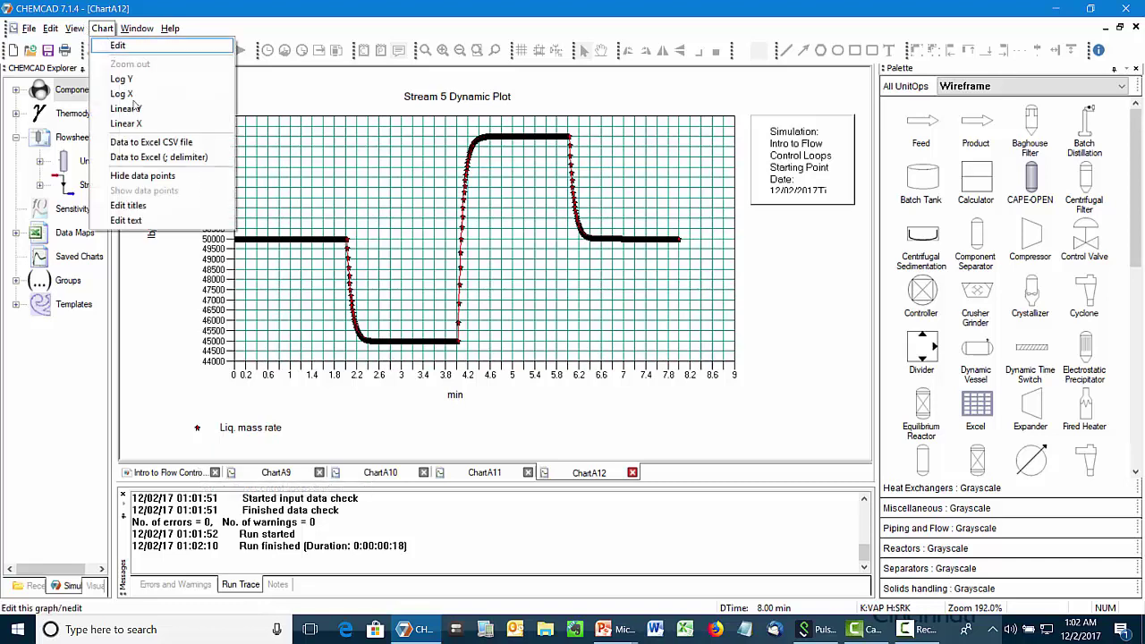
mouse_move(137, 28)
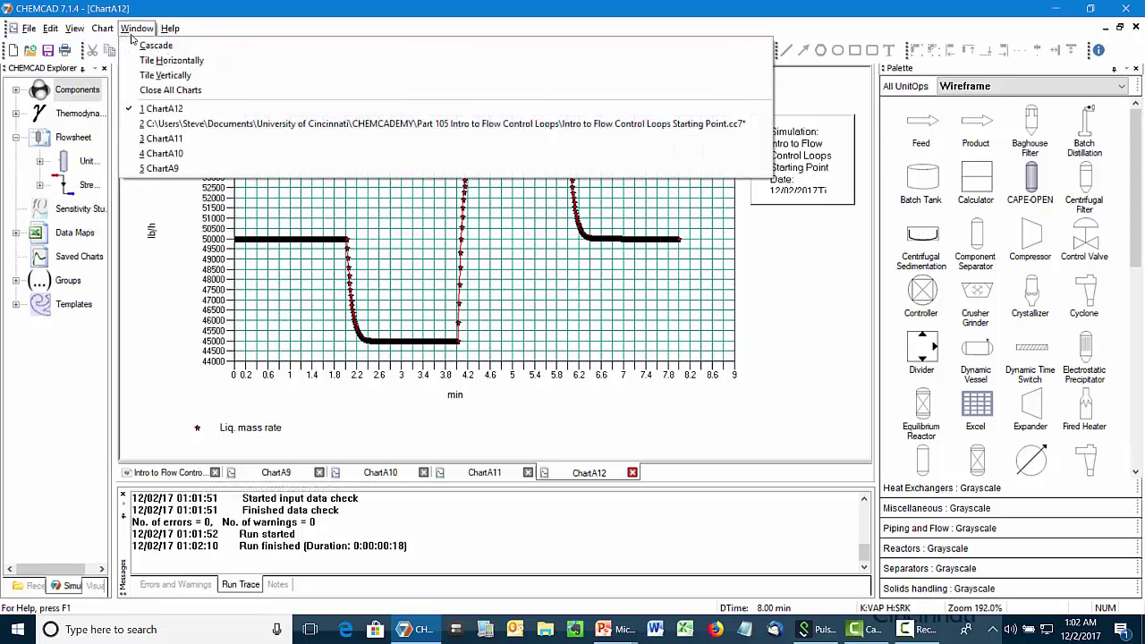
left_click(168, 89)
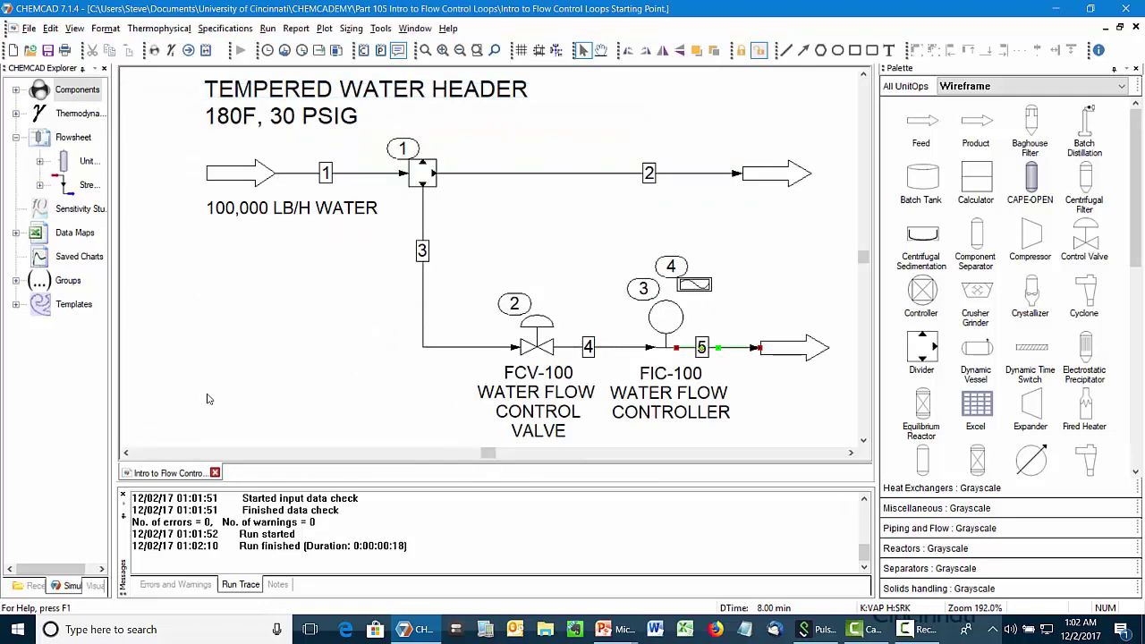
Revert to time zero, give FIC-100 an integral time of .2 min, and rerun the dynamics.
left_click(286, 51)
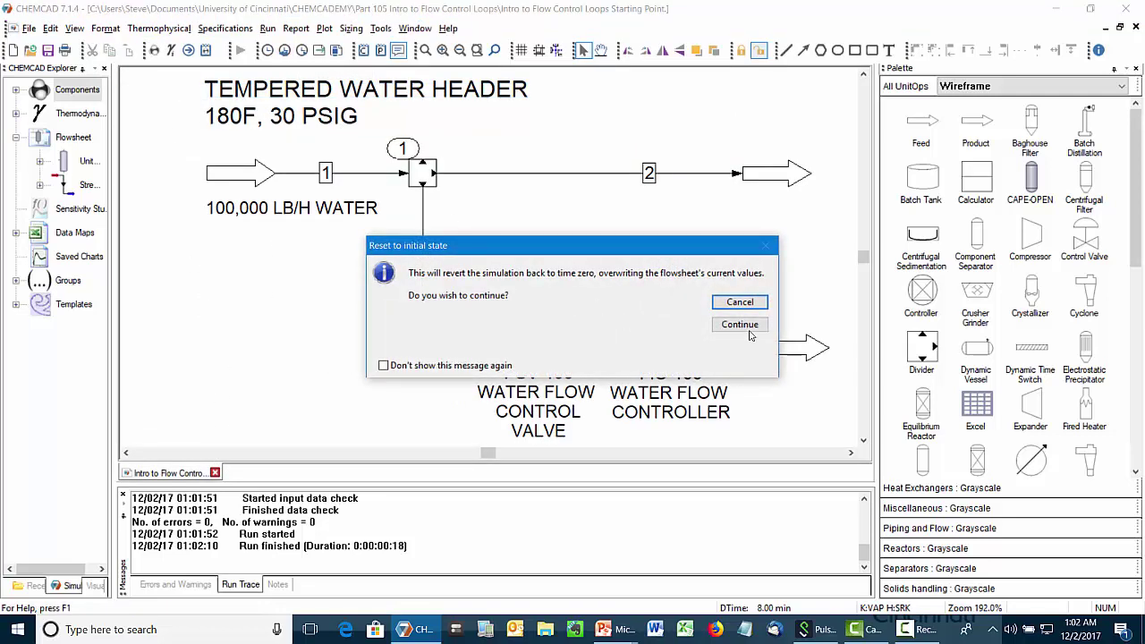
left_click(741, 325)
double_click(677, 347)
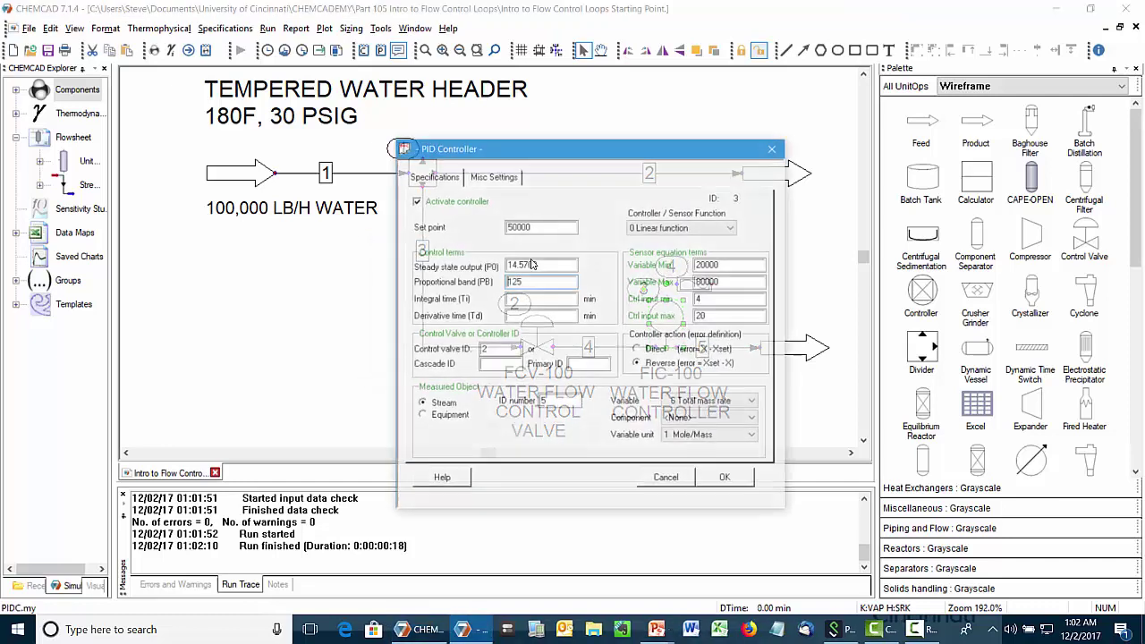
left_click(531, 301)
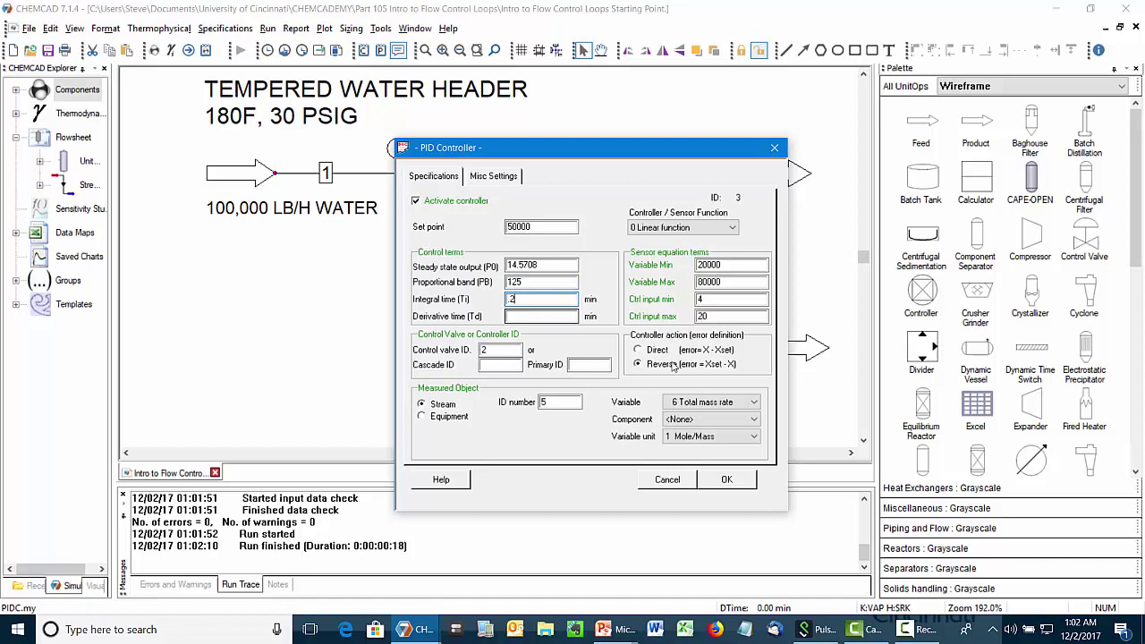
left_click(727, 479)
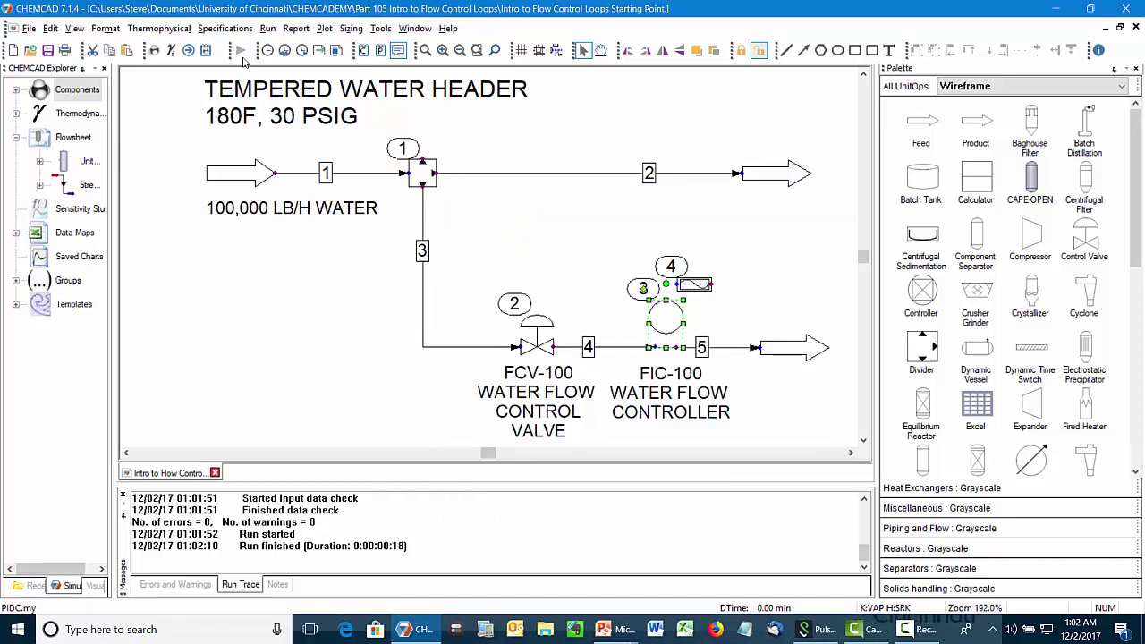
left_click(303, 51)
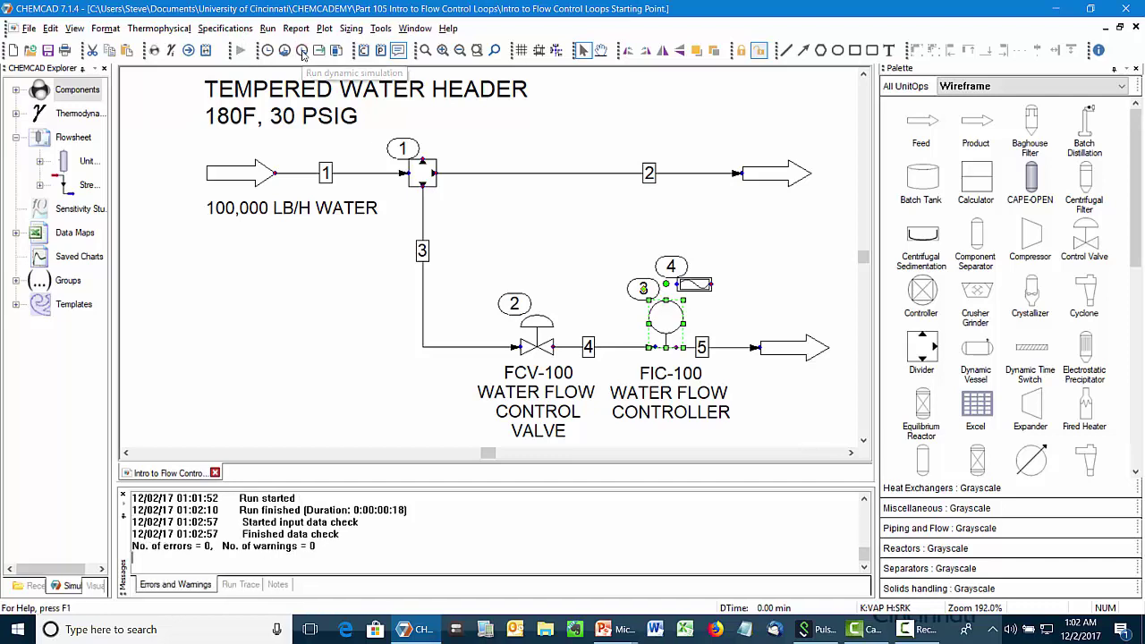